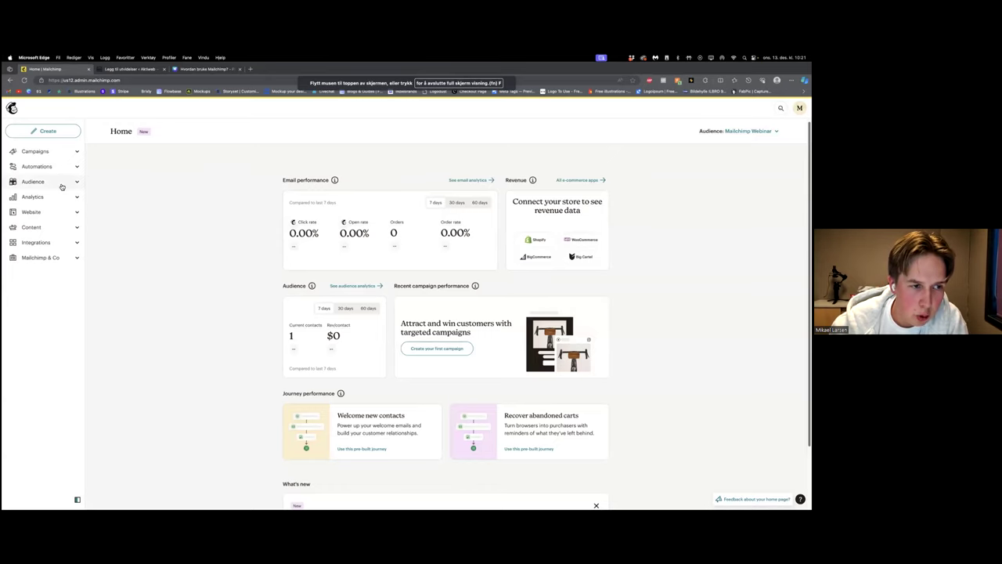
Step: Review all contacts in the Mailchimp Webinar audience without the active segment conditions, and view the audience's tags
{"action": "left_click", "coordinate": [62, 186]}
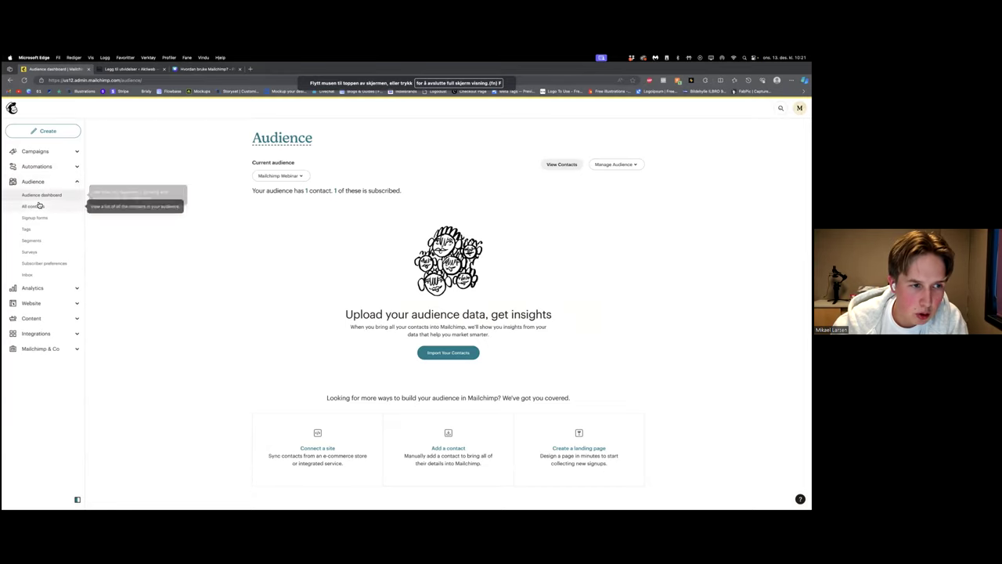
{"action": "left_click", "coordinate": [39, 208]}
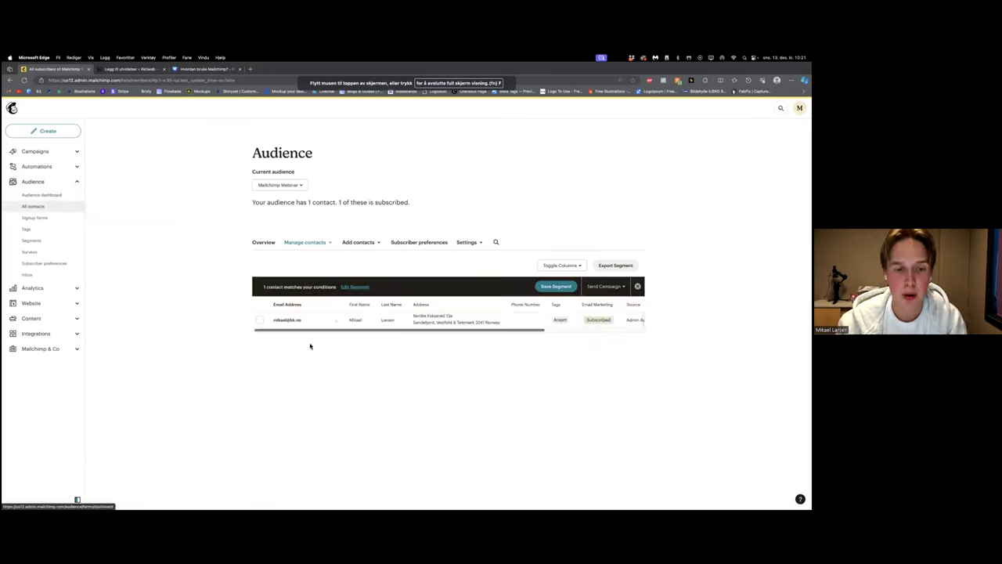
{"action": "left_click", "coordinate": [637, 286]}
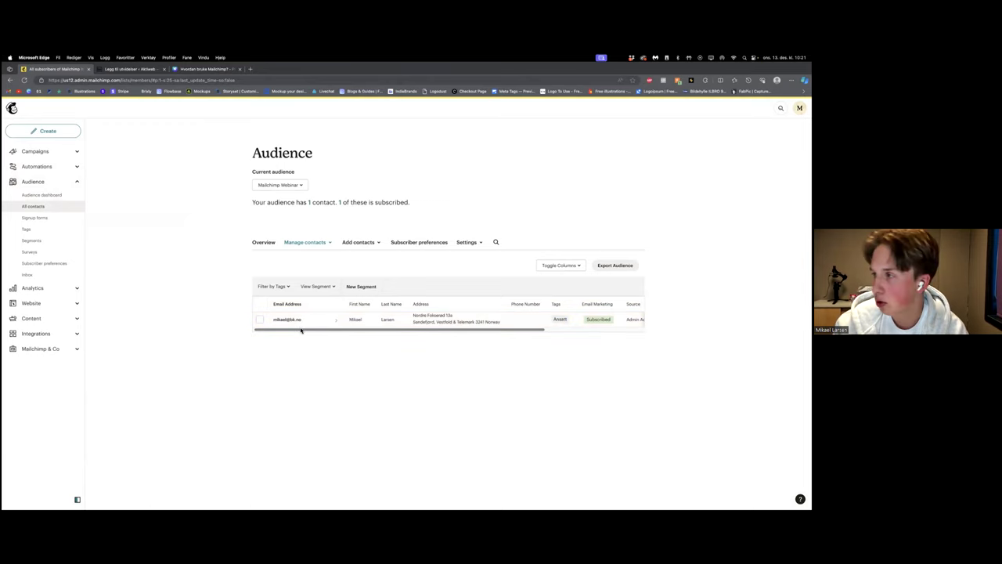
{"action": "left_click", "coordinate": [61, 236]}
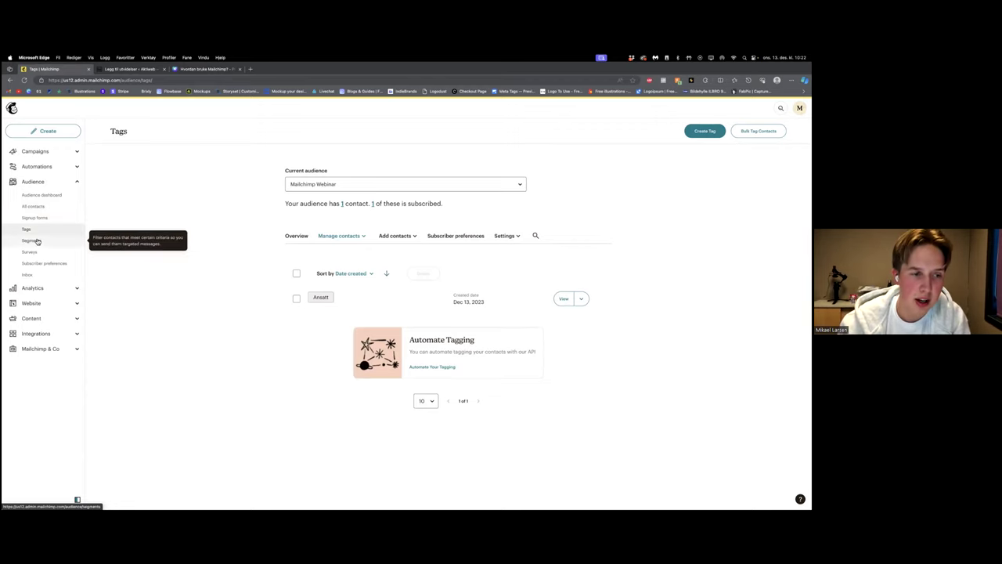
Step: Create a new audience segment and name it "Kunder i Sandefjord"
{"action": "left_click", "coordinate": [37, 241]}
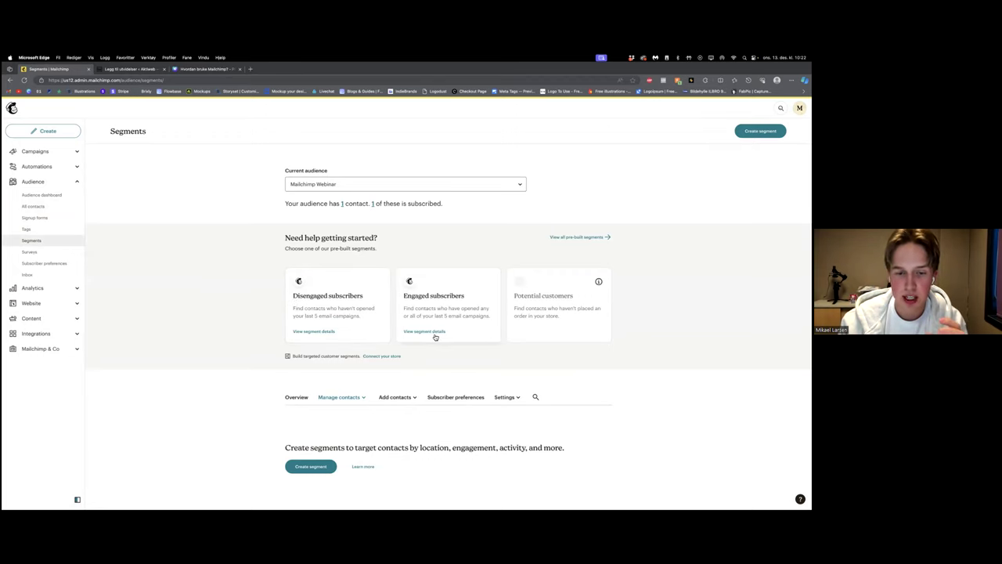
{"action": "left_click", "coordinate": [312, 467]}
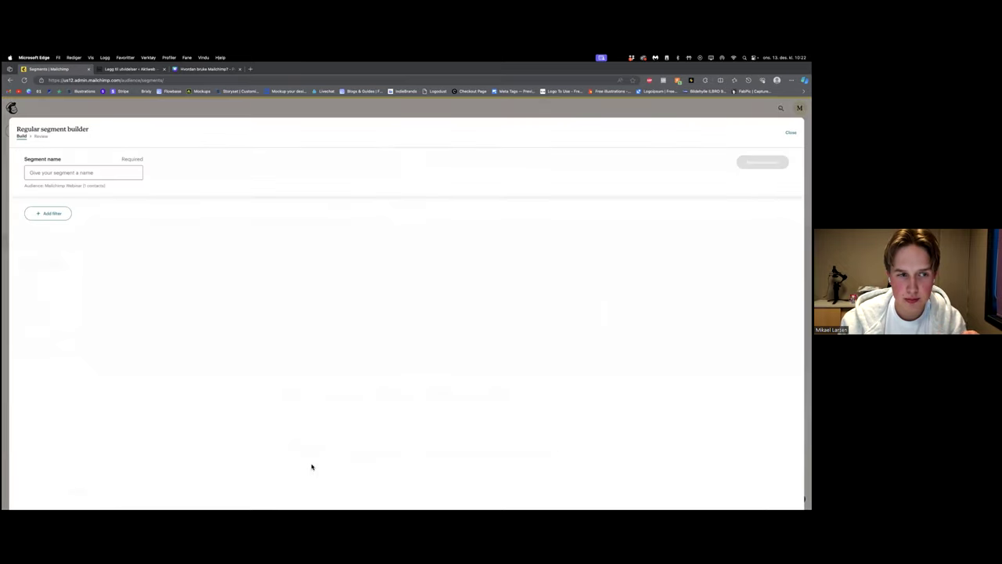
{"action": "left_click", "coordinate": [98, 177]}
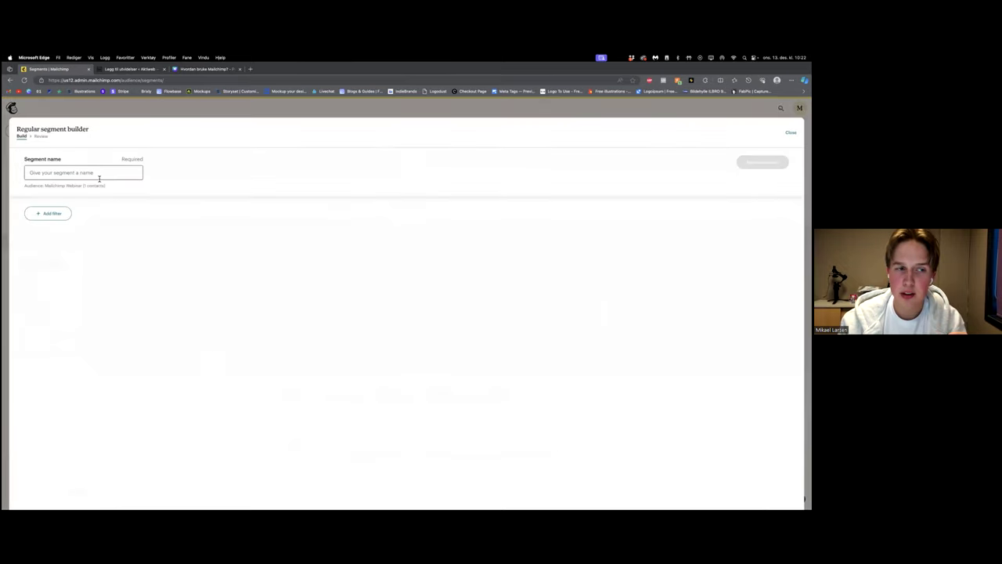
{"action": "type", "text": "Kunder i Sande"}
{"action": "type", "text": "fo"}
{"action": "type", "text": "jord"}
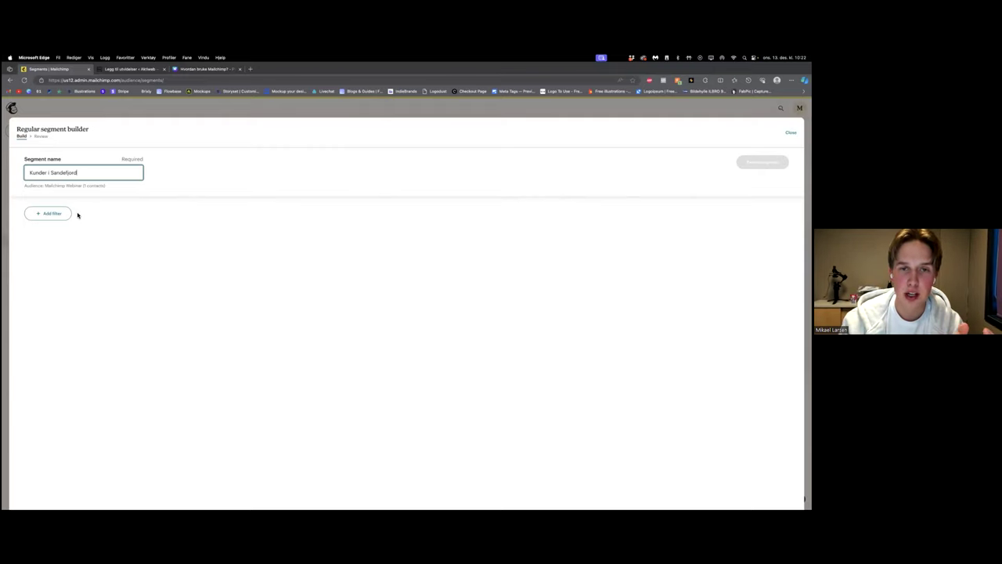
Step: Add an Address filter to the segment with the condition contains "Sandefjord"
{"action": "left_click", "coordinate": [60, 215]}
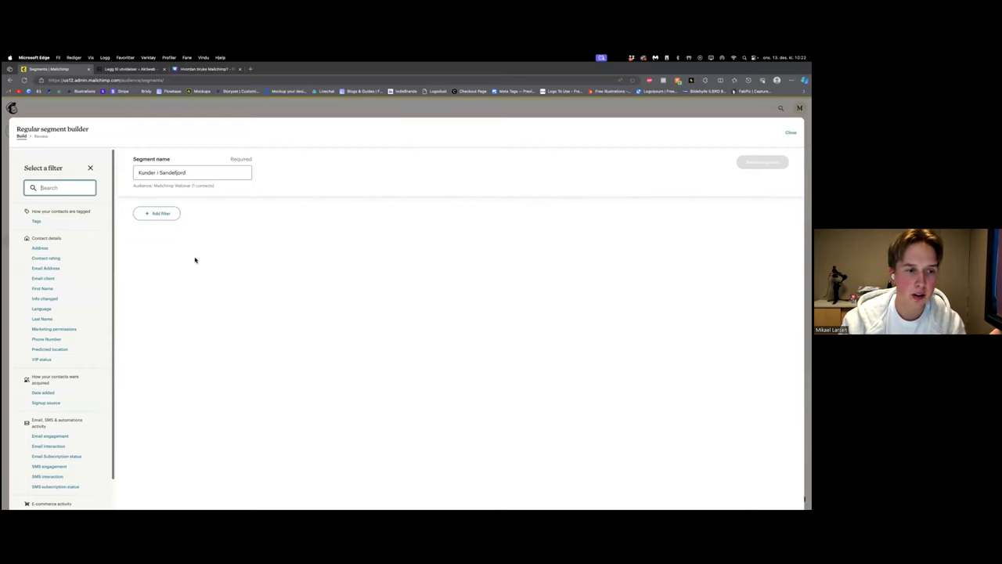
{"action": "left_click", "coordinate": [137, 277]}
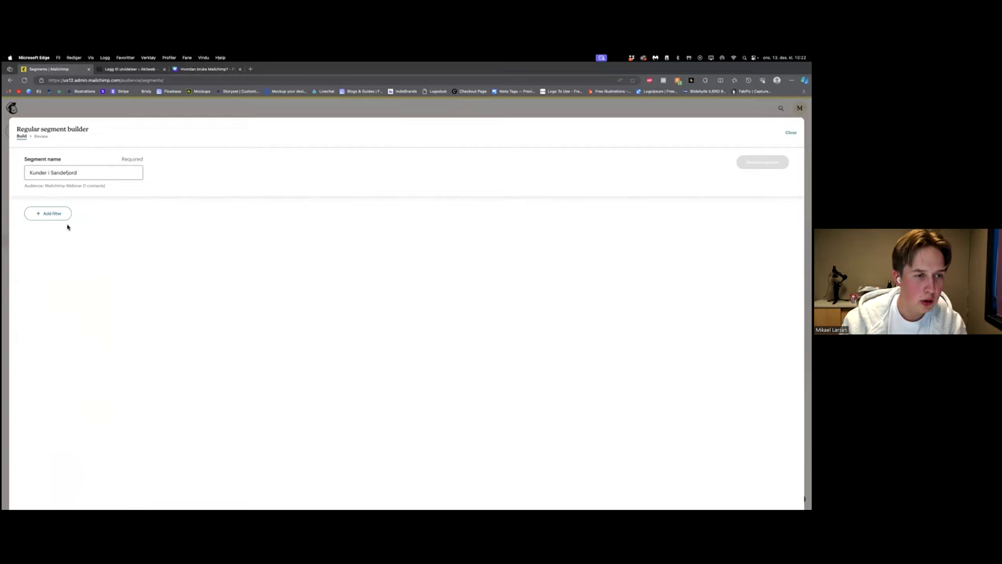
{"action": "left_click", "coordinate": [59, 214]}
{"action": "scroll", "coordinate": [65, 268], "scroll_direction": "down", "scroll_amount": 3}
{"action": "scroll", "coordinate": [71, 332], "scroll_direction": "up", "scroll_amount": 3}
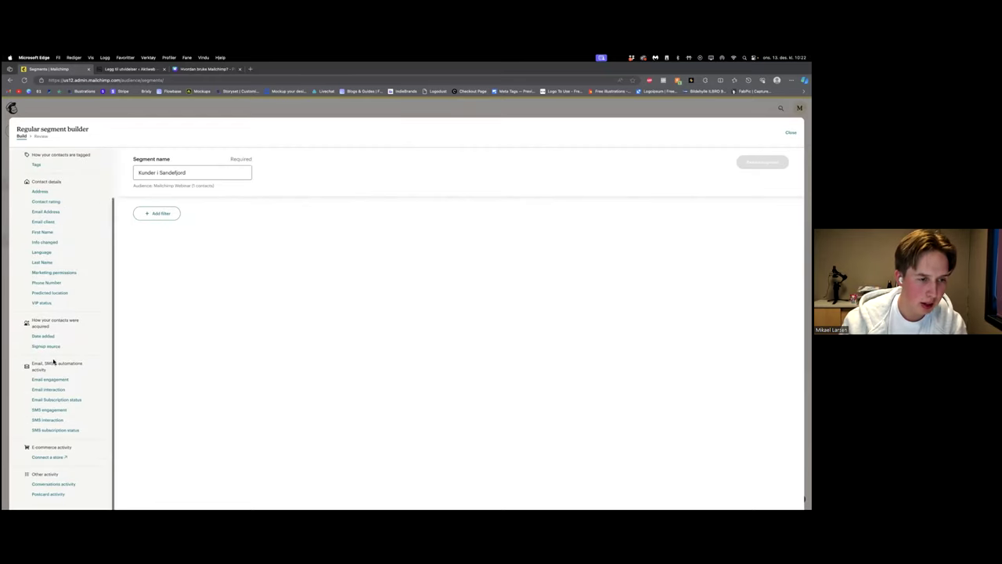
{"action": "left_click", "coordinate": [39, 249]}
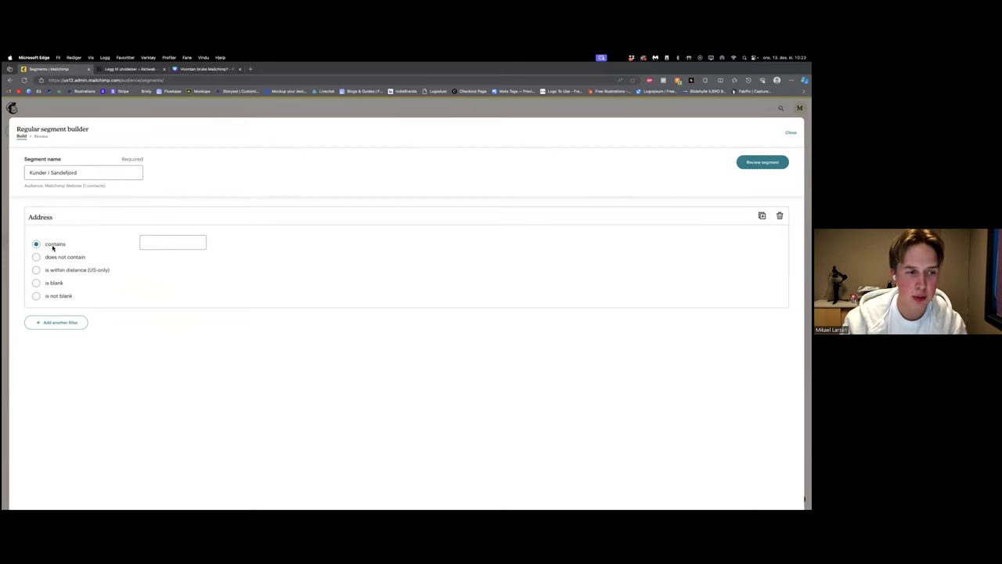
{"action": "left_click", "coordinate": [147, 242]}
{"action": "type", "text": "Sandefjord"}
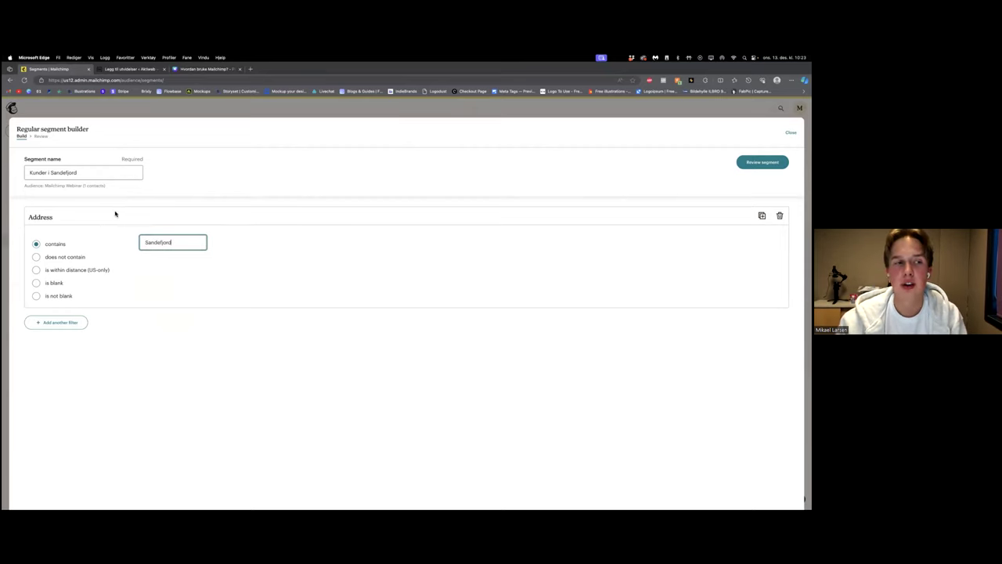
{"action": "left_click", "coordinate": [61, 174]}
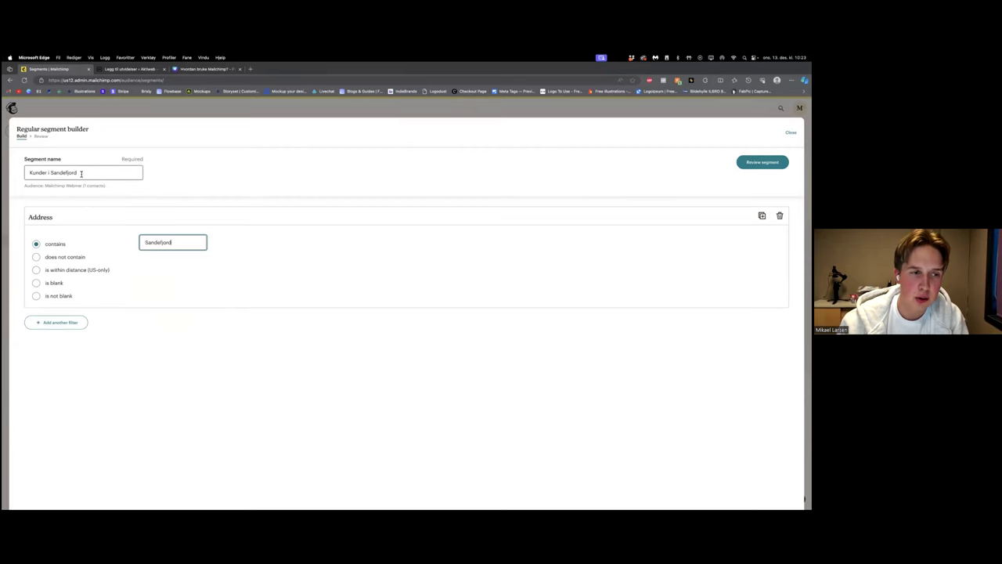
{"action": "left_click", "coordinate": [55, 245]}
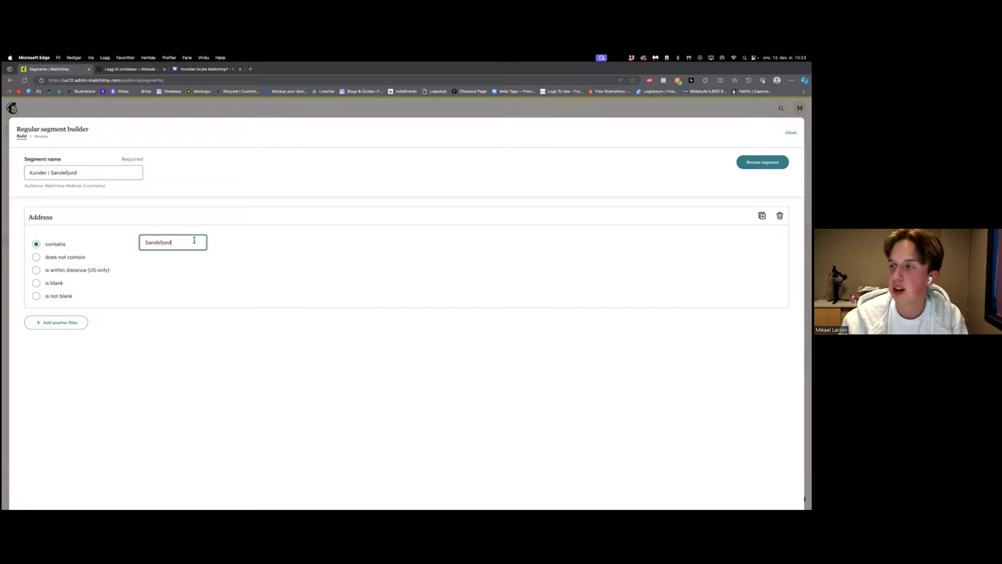
Step: Review and save the "Kunder i Sandefjord" segment, and return to the list of all contacts
{"action": "left_click", "coordinate": [762, 162]}
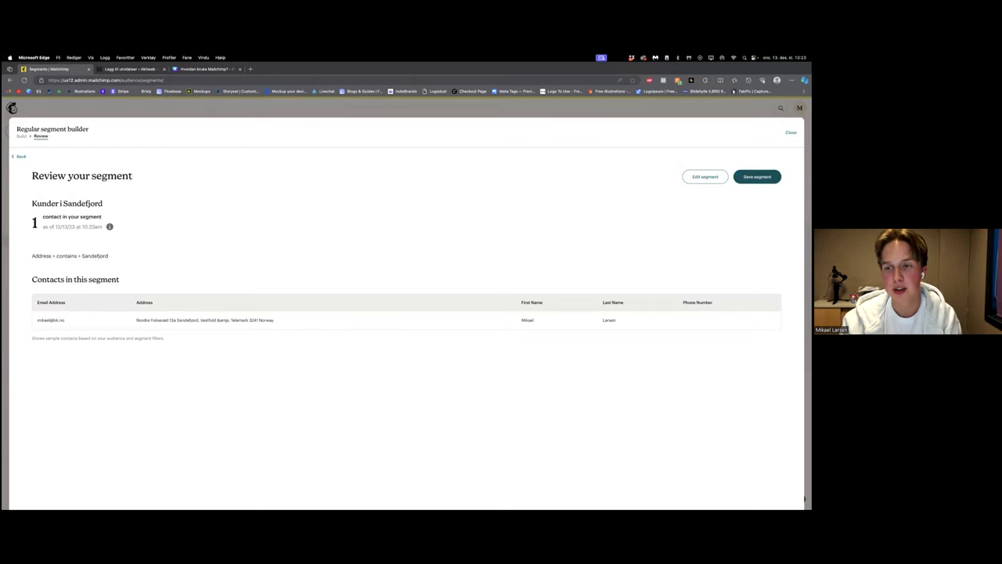
{"action": "left_click", "coordinate": [754, 177]}
{"action": "scroll", "coordinate": [286, 289], "scroll_direction": "down", "scroll_amount": 1}
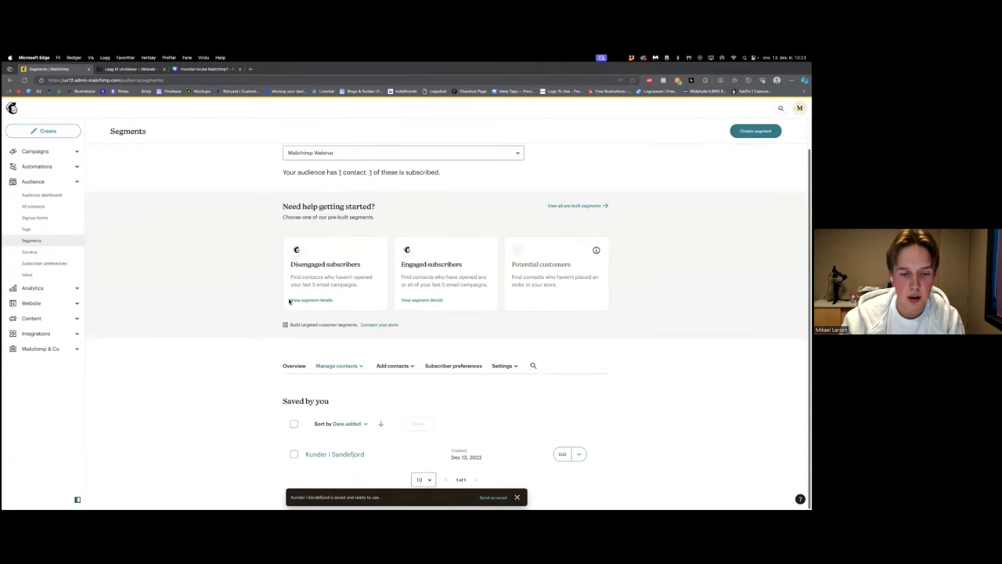
{"action": "triple_click", "coordinate": [348, 453]}
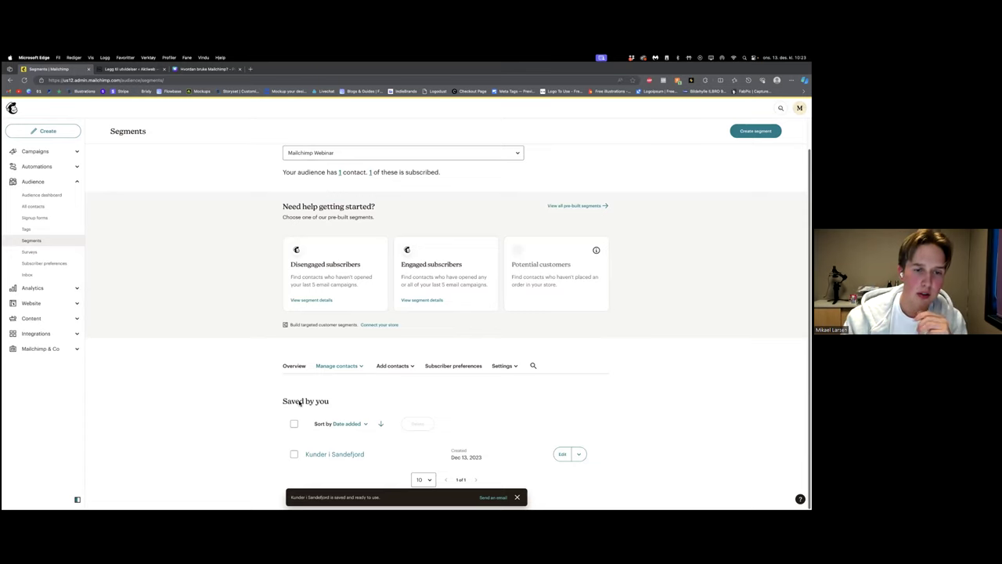
{"action": "left_click", "coordinate": [43, 210]}
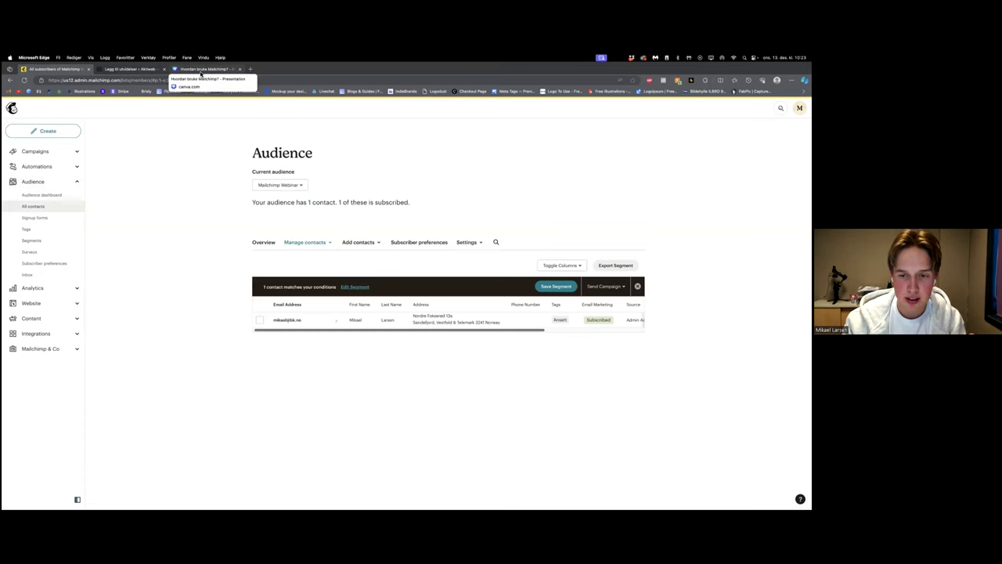
Step: Switch to the Canva presentation and present it full screen from the first visible Segmentering slide past the Oppsummert slide
{"action": "left_click", "coordinate": [201, 70]}
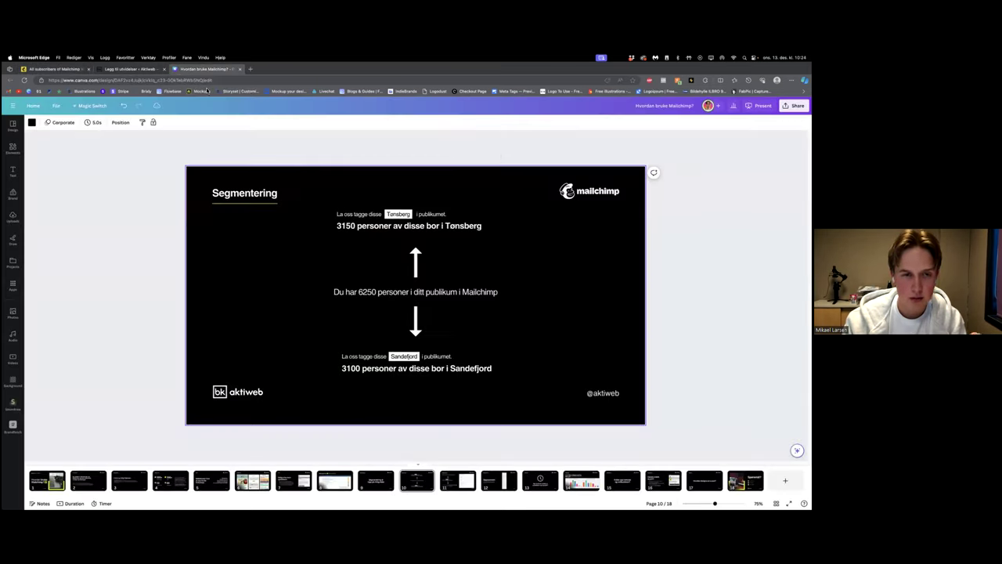
{"action": "left_click", "coordinate": [763, 105]}
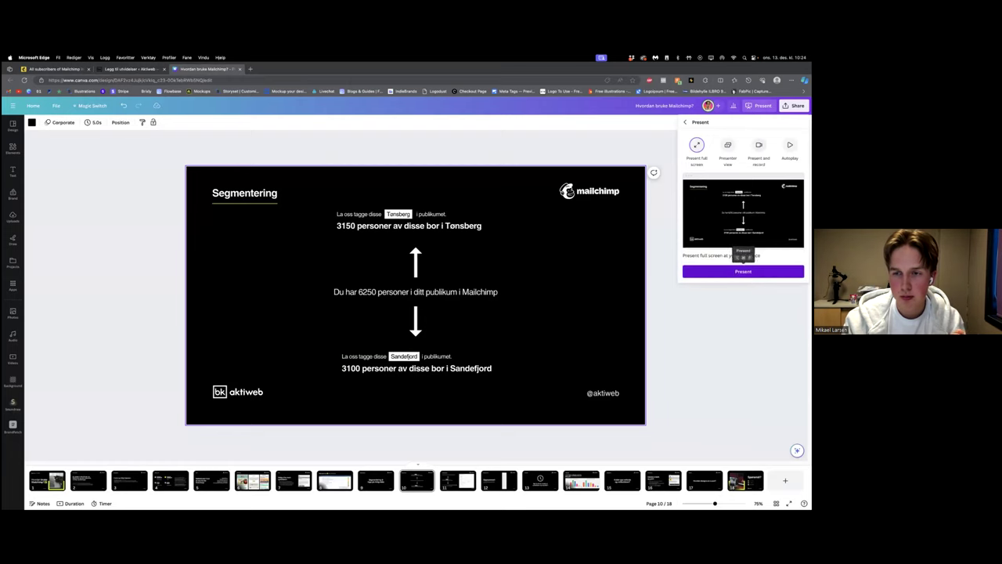
{"action": "left_click", "coordinate": [743, 247]}
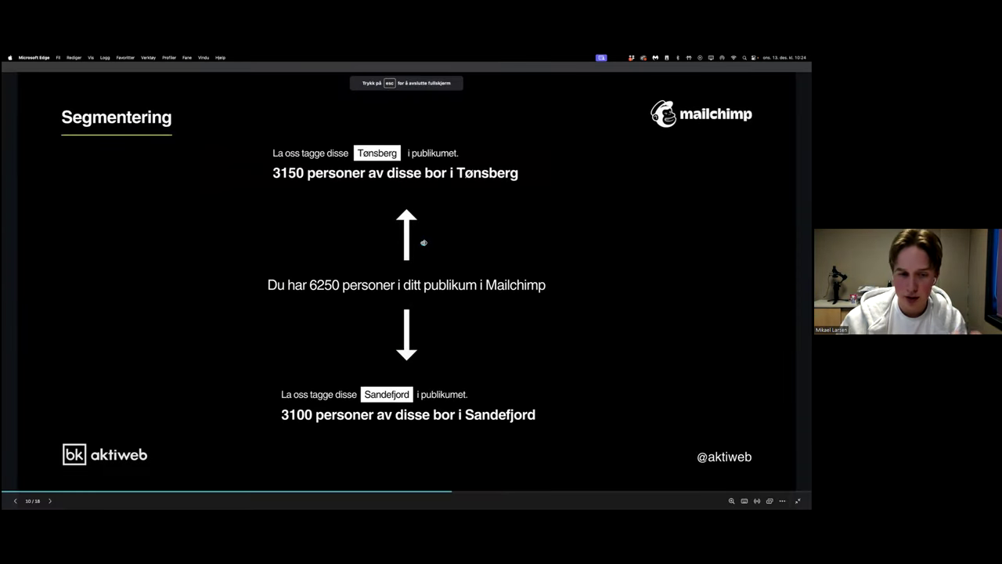
{"action": "key", "text": "Right"}
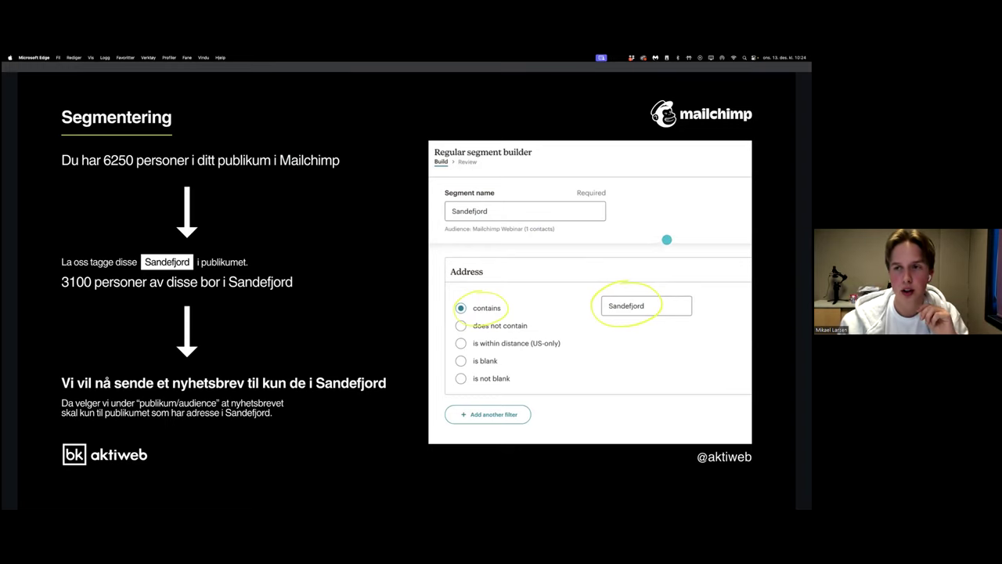
{"action": "key", "text": "Right"}
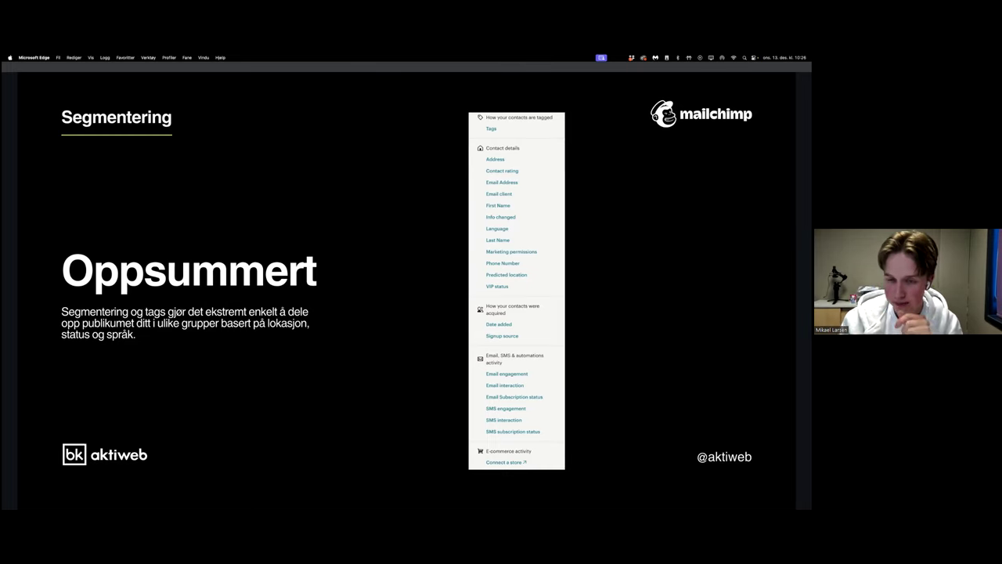
{"action": "left_click", "coordinate": [655, 265]}
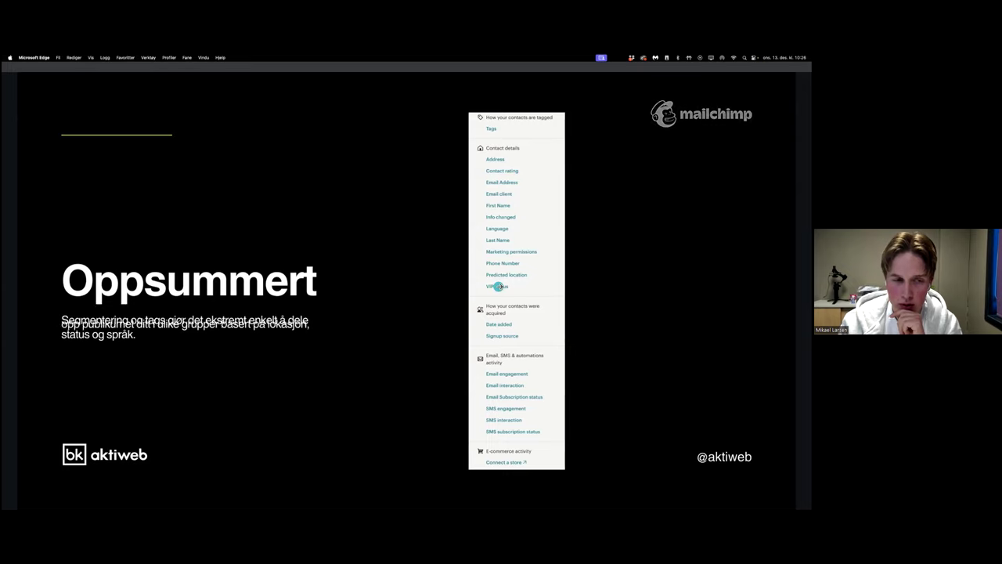
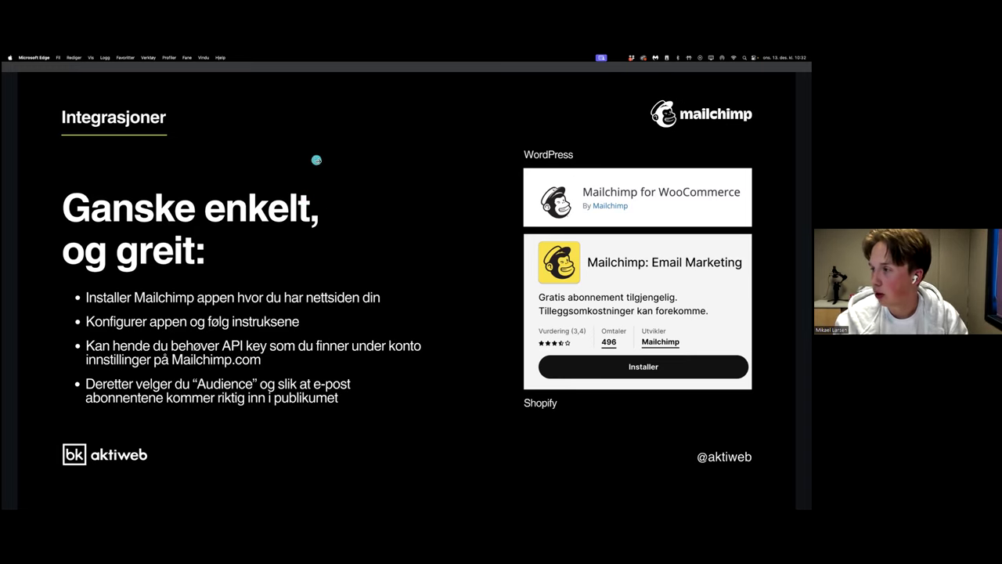
Step: Leave the full-screen presentation, switch to the WordPress plugin page and search the plugins for "Mailchimp"
{"action": "key", "text": "Escape"}
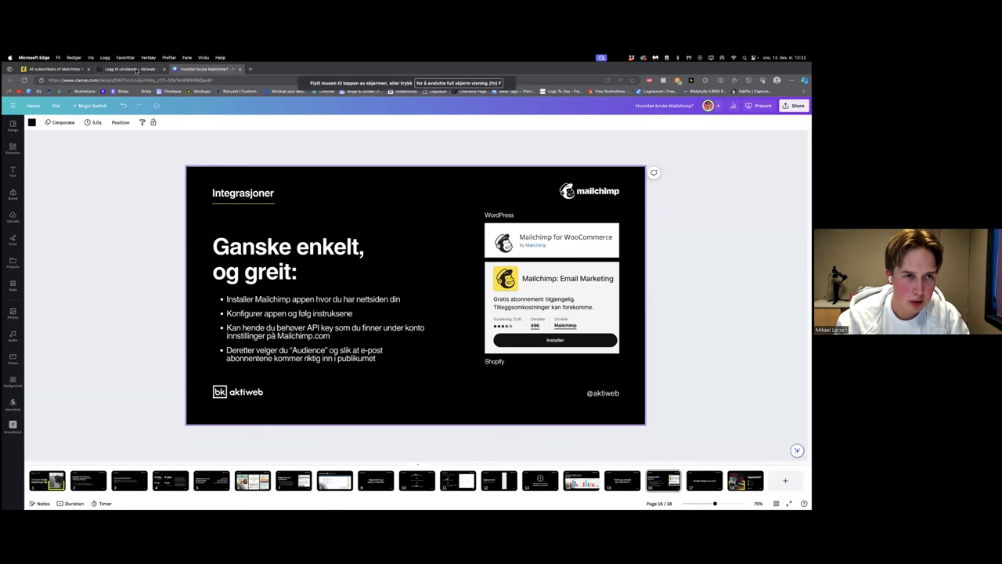
{"action": "left_click", "coordinate": [136, 70]}
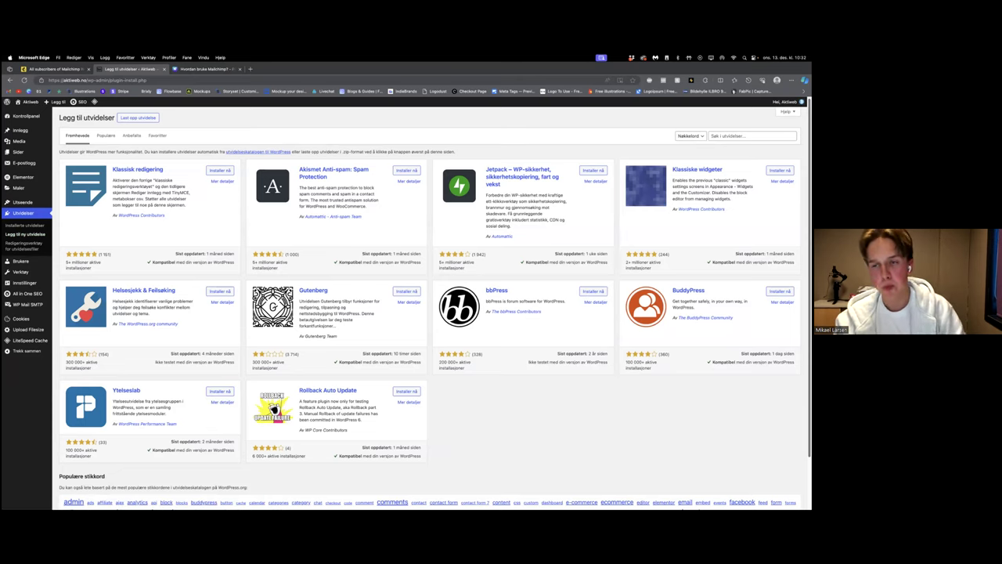
{"action": "left_click", "coordinate": [728, 136]}
{"action": "type", "text": "Mailchimp"}
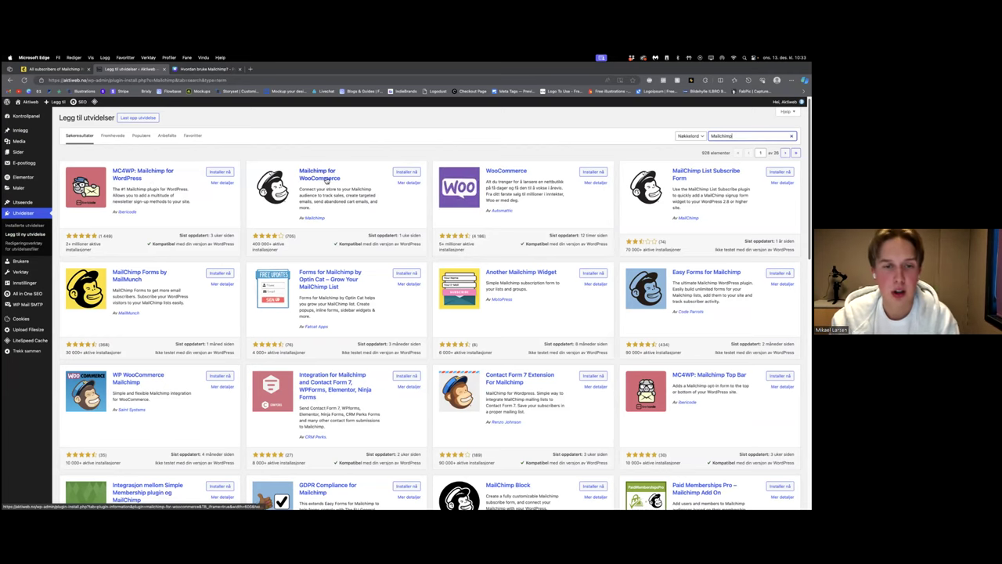
Step: Install the Mailchimp for WooCommerce plugin, try to activate it, and return to the plugin search results
{"action": "left_click", "coordinate": [402, 172]}
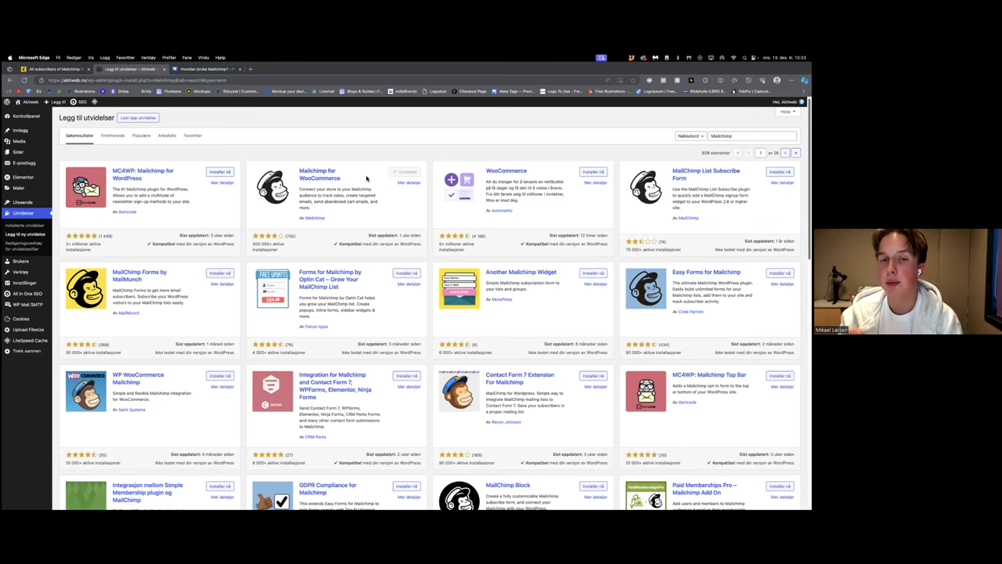
{"action": "left_click", "coordinate": [409, 174]}
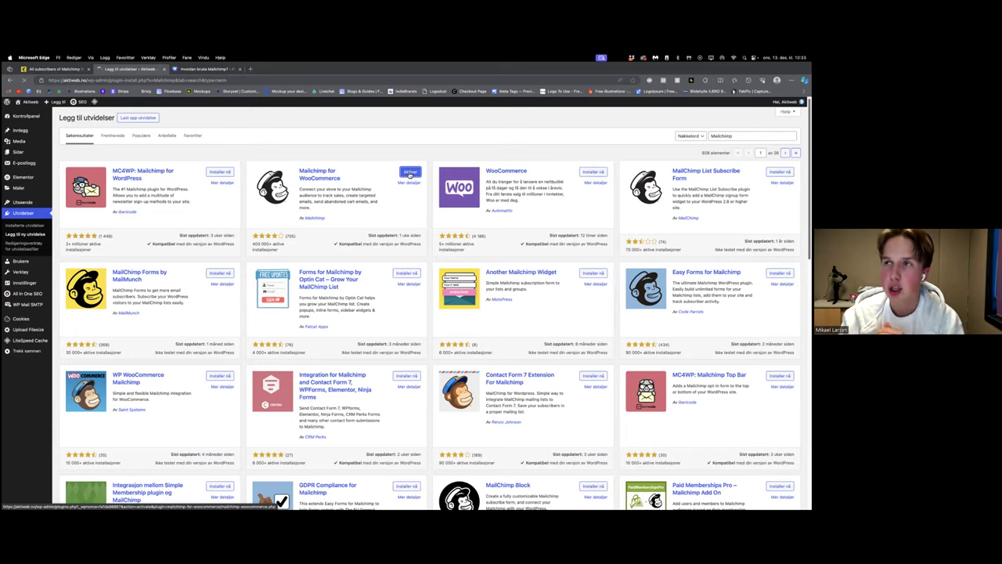
{"action": "left_click", "coordinate": [409, 173]}
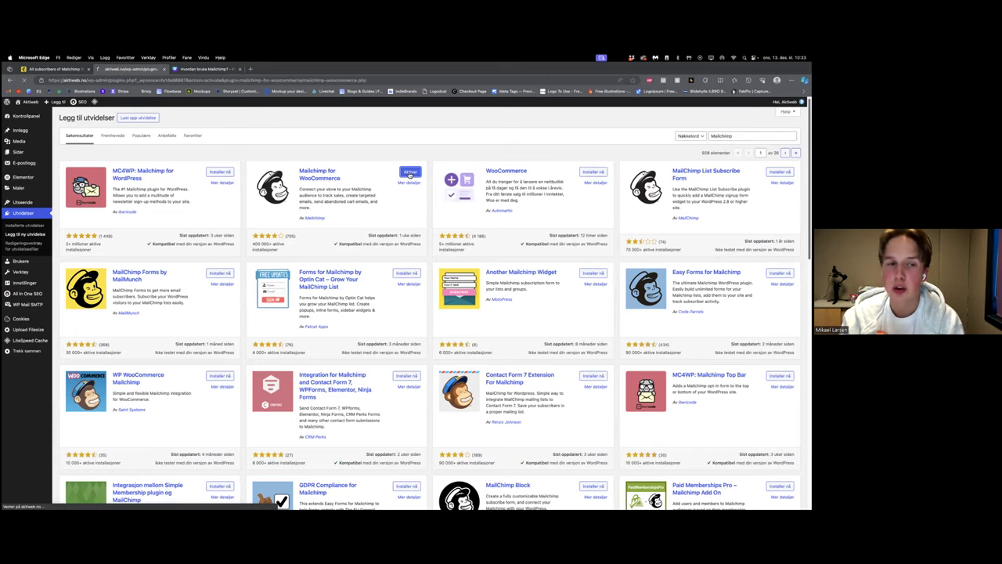
{"action": "left_click", "coordinate": [10, 80]}
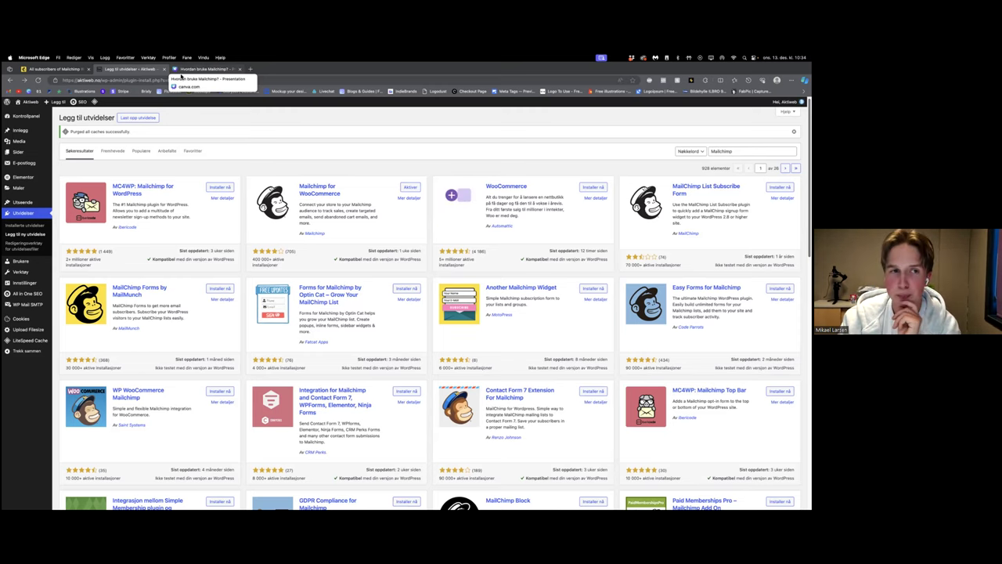
Step: Switch to the Canva presentation, present it full screen from the Integrasjoner slide and advance to the "Hvordan designe en e-post?" slide
{"action": "left_click", "coordinate": [182, 72]}
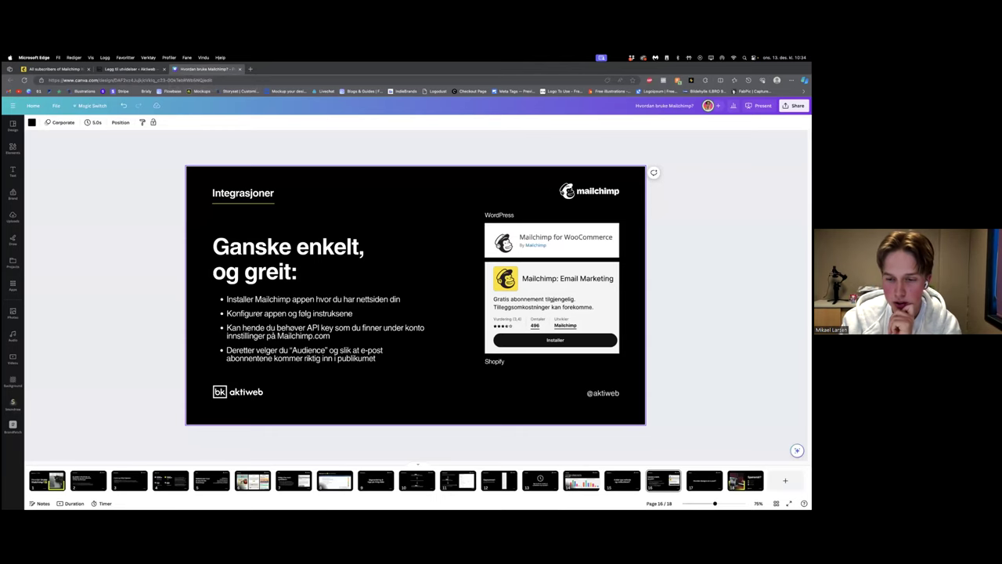
{"action": "left_click", "coordinate": [759, 105]}
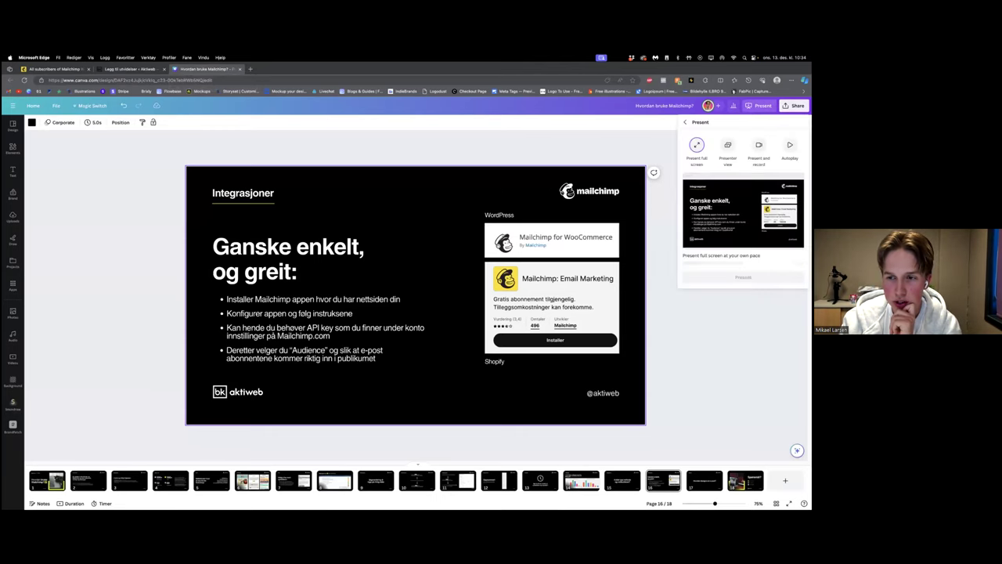
{"action": "left_click", "coordinate": [743, 277]}
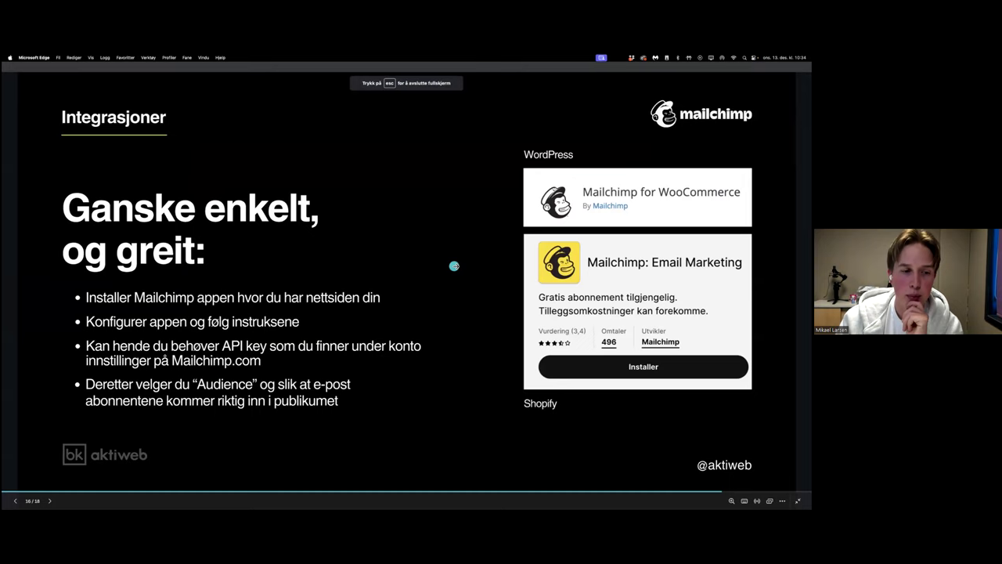
{"action": "key", "text": "Right"}
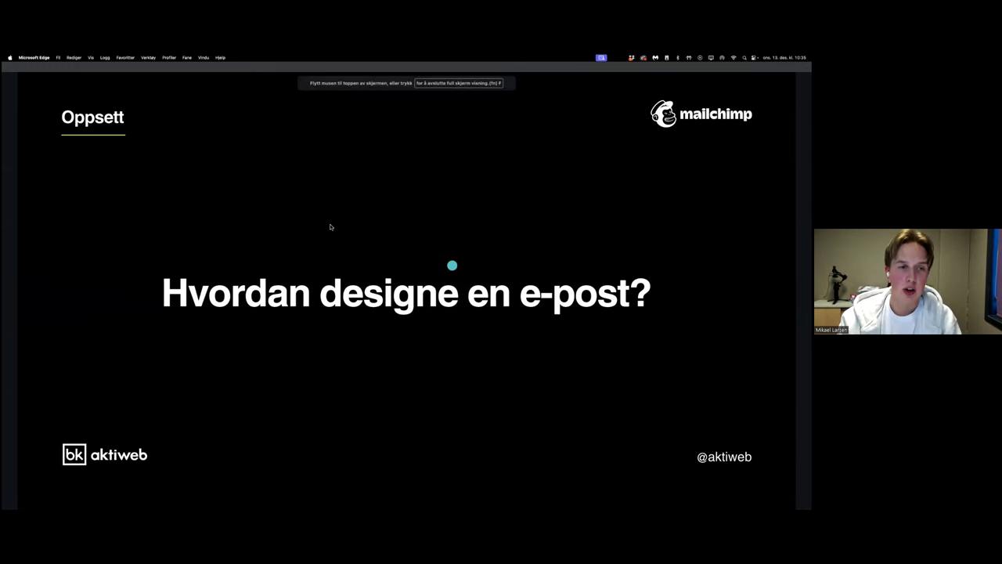
Step: Leave the full-screen presentation, switch to Mailchimp, go to the campaigns list and start creating a new campaign
{"action": "key", "text": "Escape"}
{"action": "left_click", "coordinate": [55, 69]}
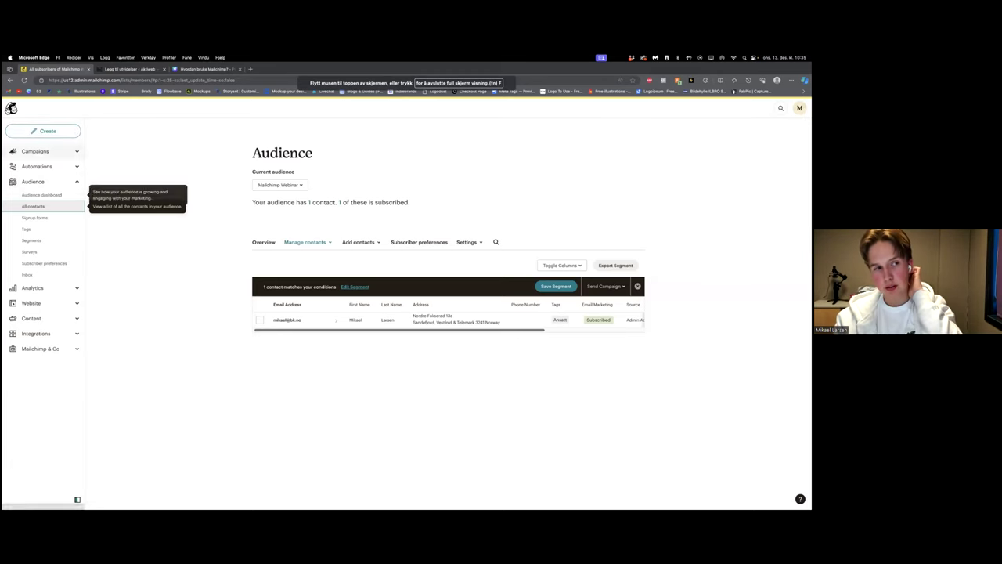
{"action": "left_click", "coordinate": [11, 108]}
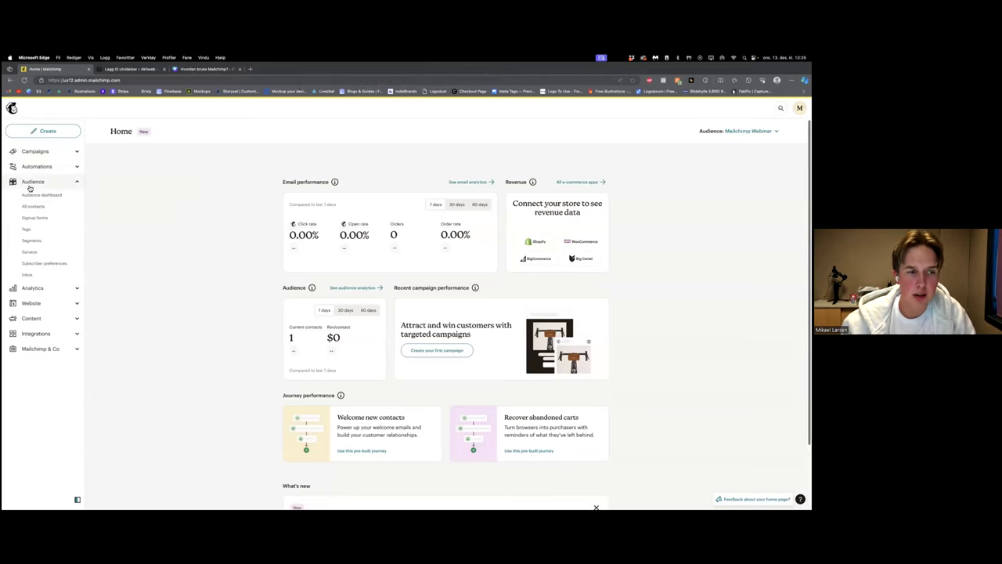
{"action": "left_click", "coordinate": [78, 185]}
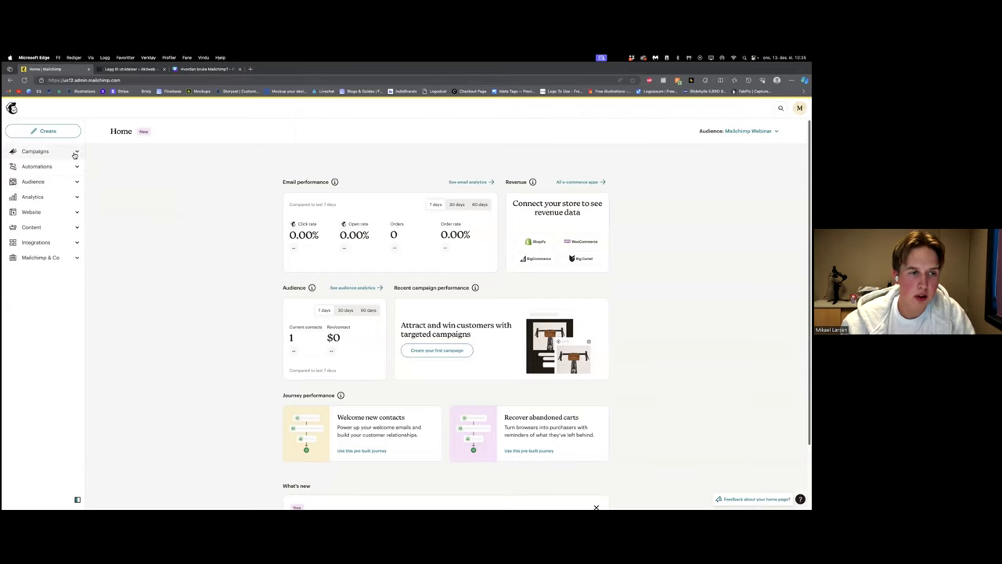
{"action": "left_click", "coordinate": [74, 151]}
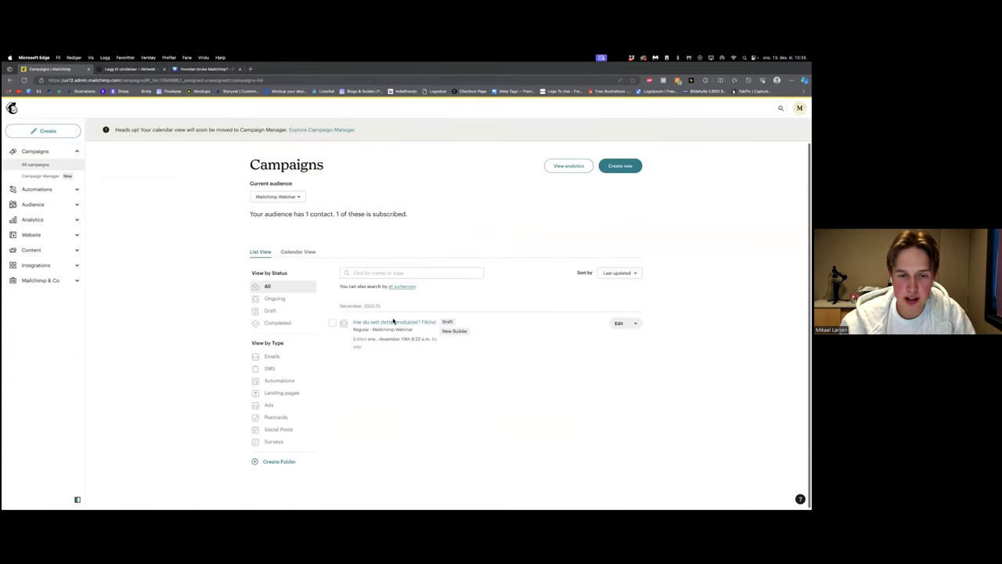
{"action": "left_click", "coordinate": [615, 167]}
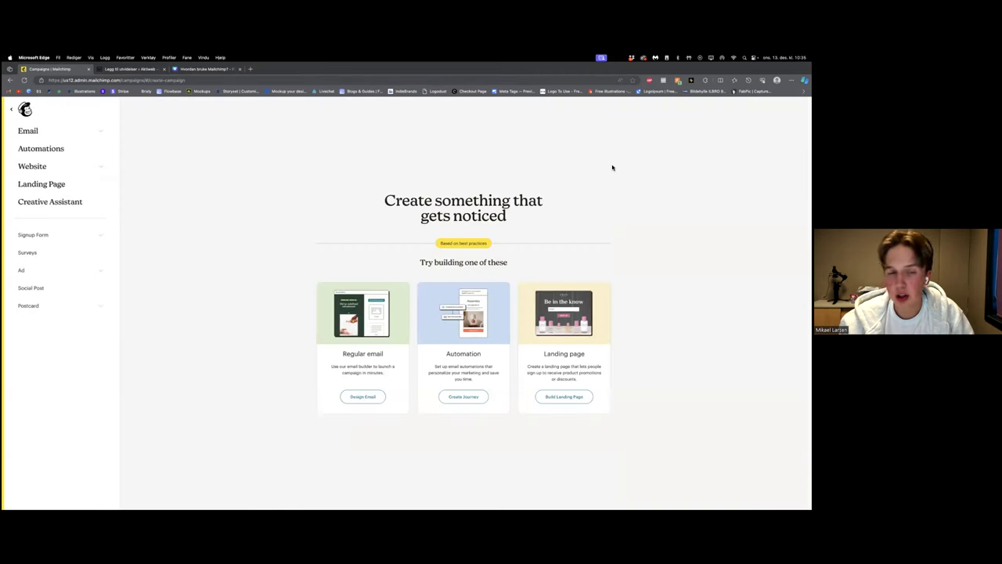
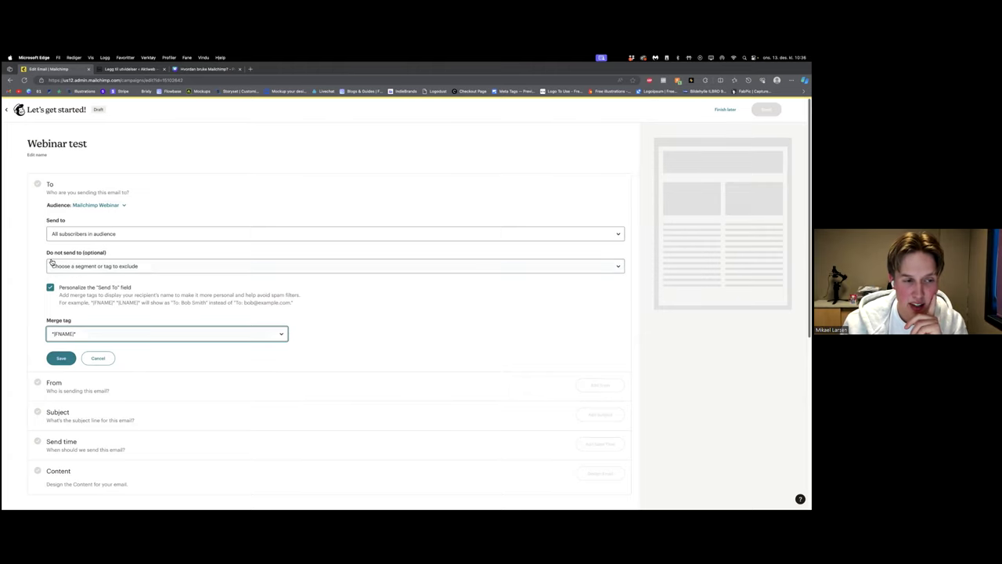
Step: Set the Webinar test email to be sent to the "Kunder i Sandefjord" segment without exclusions, and save the recipients
{"action": "left_click", "coordinate": [85, 267]}
{"action": "left_click", "coordinate": [87, 267]}
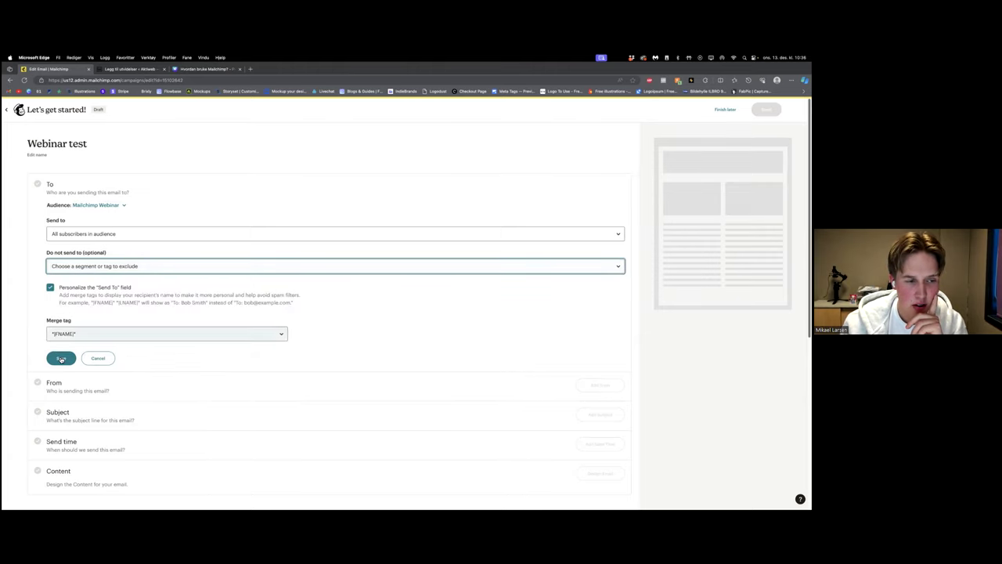
{"action": "left_click", "coordinate": [97, 234]}
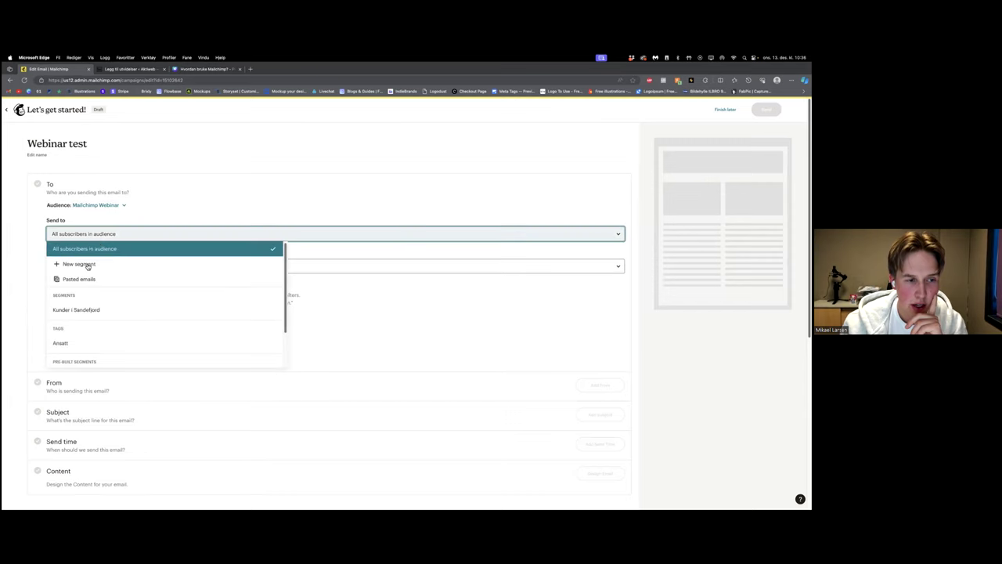
{"action": "left_click", "coordinate": [65, 312]}
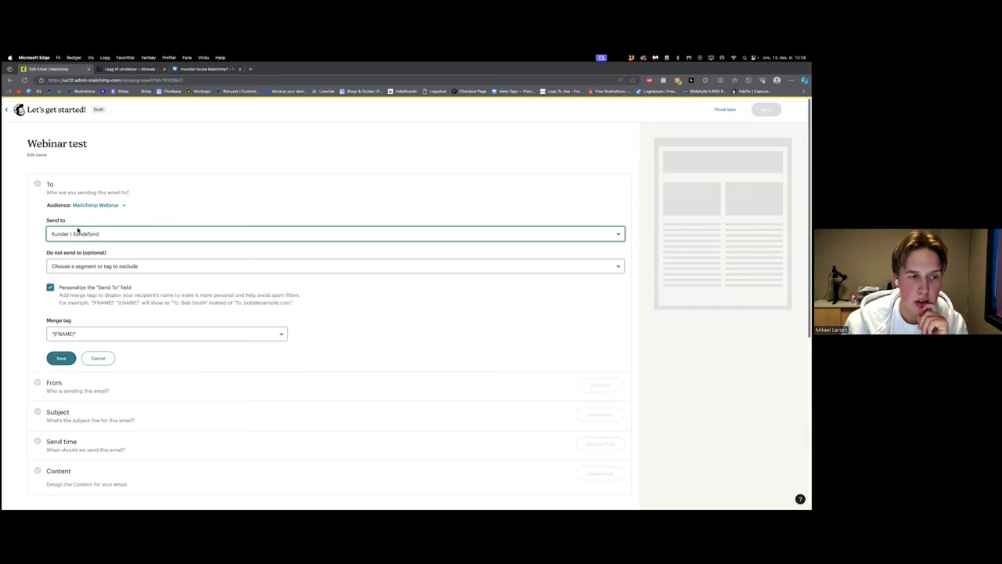
{"action": "left_click", "coordinate": [79, 232]}
{"action": "left_click", "coordinate": [71, 310]}
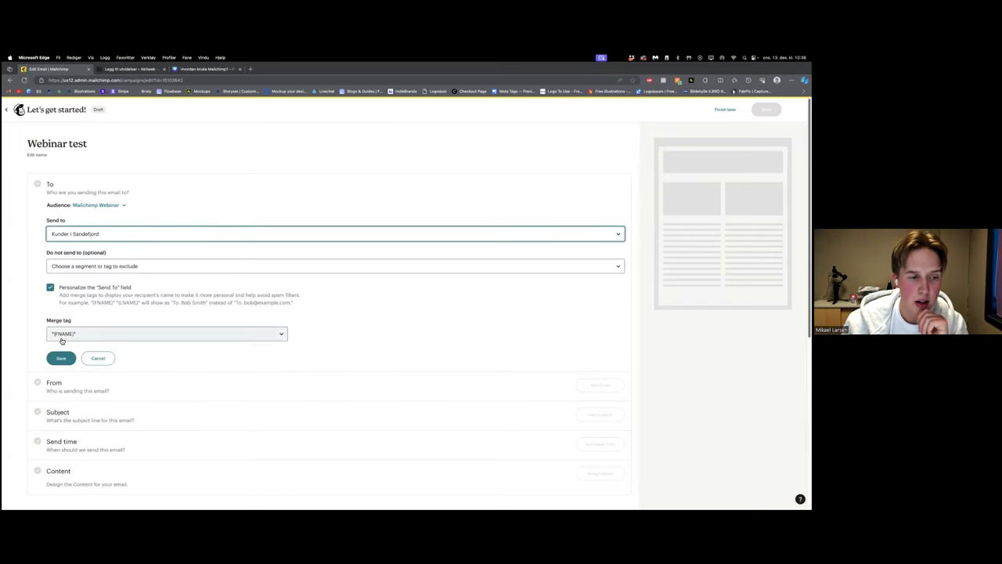
{"action": "left_click", "coordinate": [62, 357]}
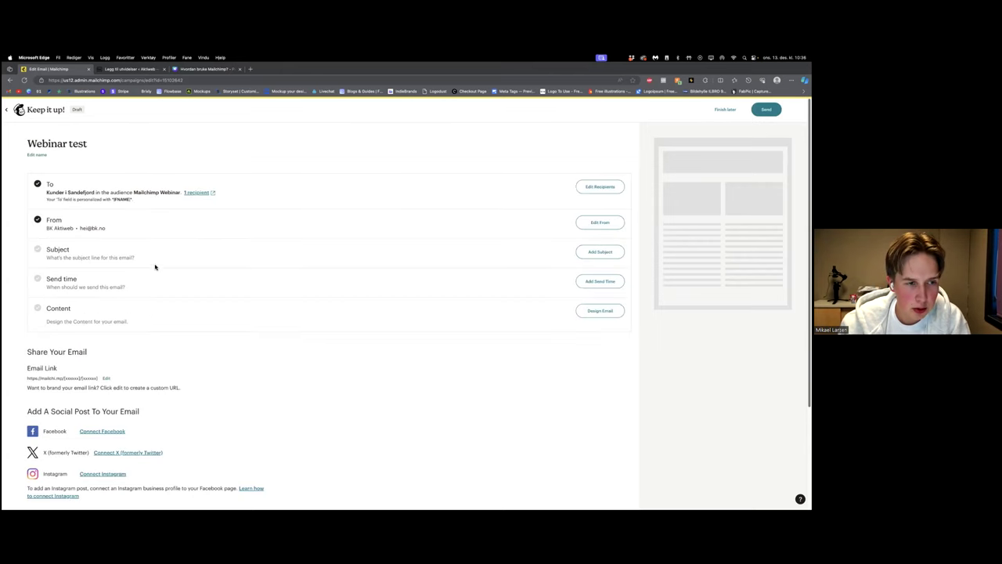
Step: Open the email's From details, review the sender name and email address, and save them
{"action": "left_click", "coordinate": [579, 228]}
{"action": "left_click", "coordinate": [118, 256]}
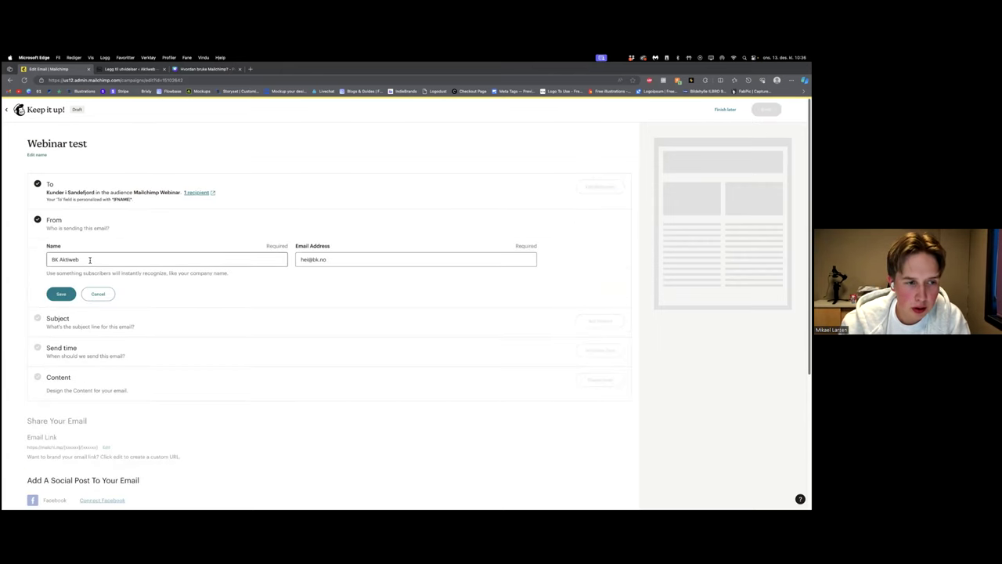
{"action": "left_click", "coordinate": [300, 259]}
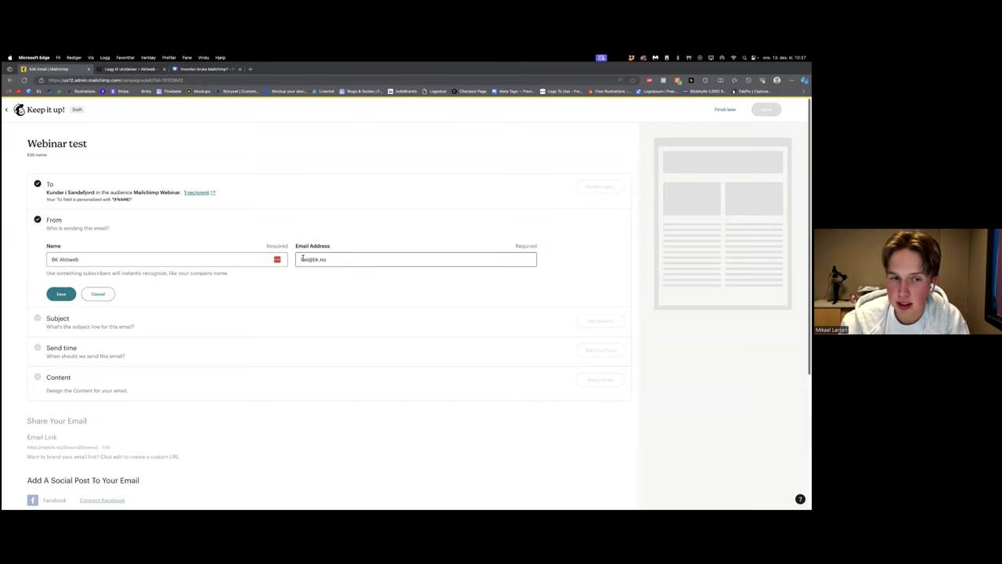
{"action": "left_click", "coordinate": [305, 256]}
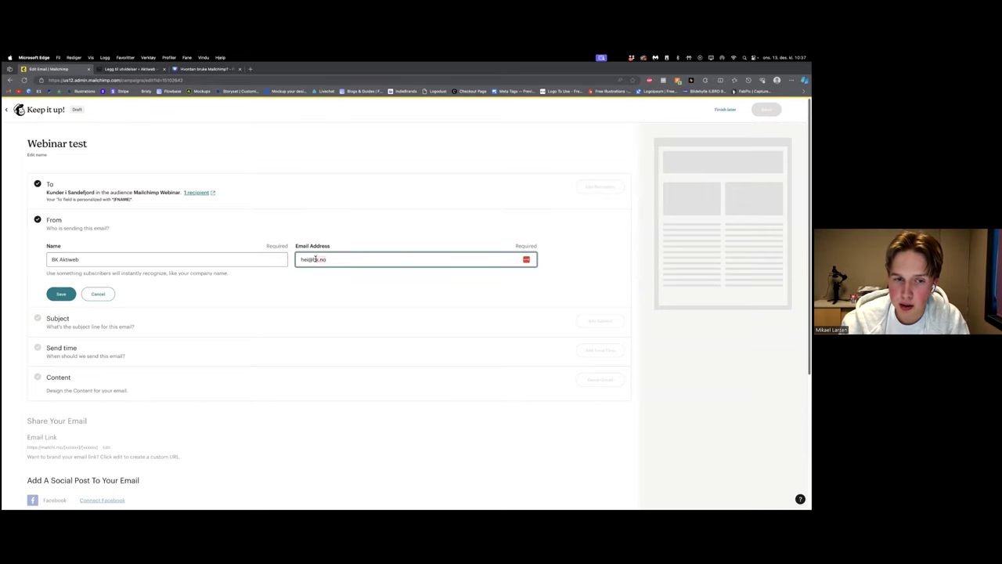
{"action": "left_click", "coordinate": [62, 294]}
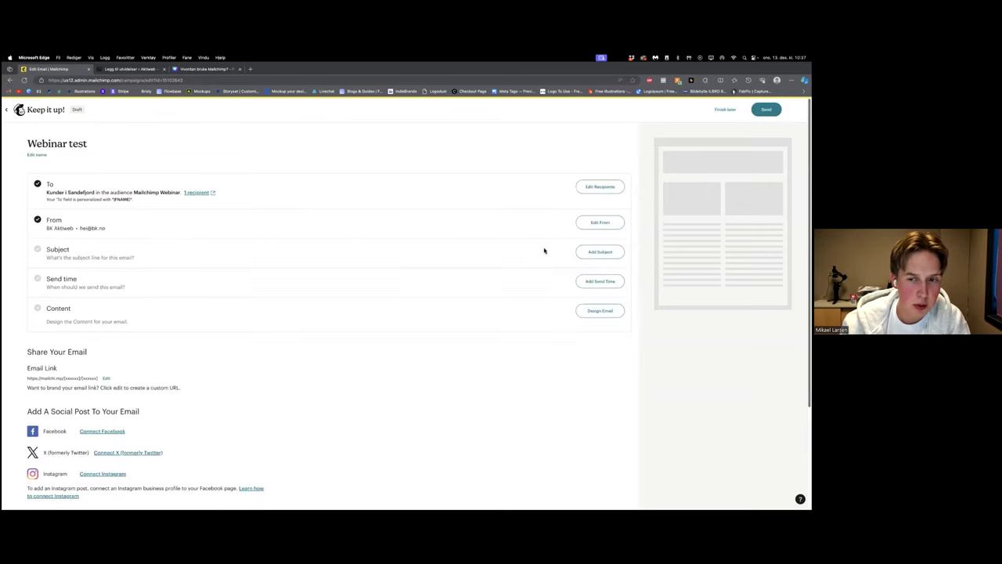
Step: Start the email's subject line with a waving-hand emoji, searching the emoji picker for "wave"
{"action": "left_click", "coordinate": [587, 254]}
{"action": "left_click", "coordinate": [278, 289]}
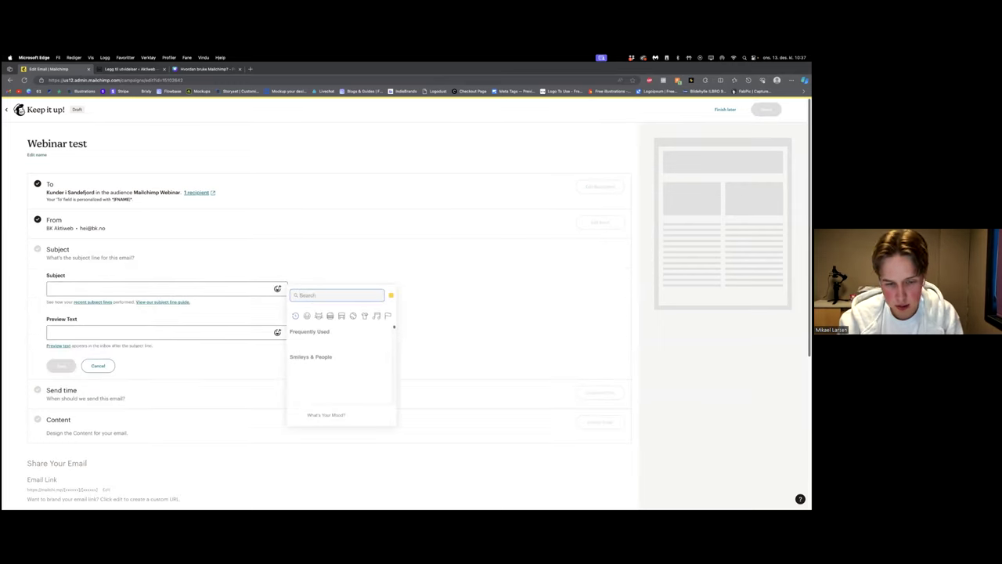
{"action": "type", "text": "fing"}
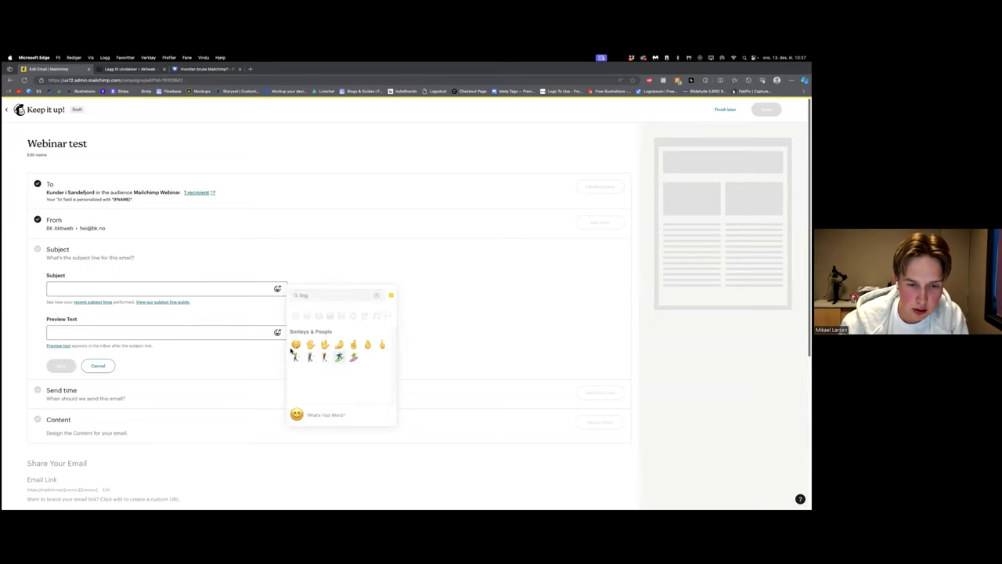
{"action": "type", "text": "w"}
{"action": "key", "text": "BackSpace"}
{"action": "key", "text": "BackSpace"}
{"action": "key", "text": "BackSpace"}
{"action": "key", "text": "BackSpace"}
{"action": "key", "text": "BackSpace"}
{"action": "type", "text": "wave"}
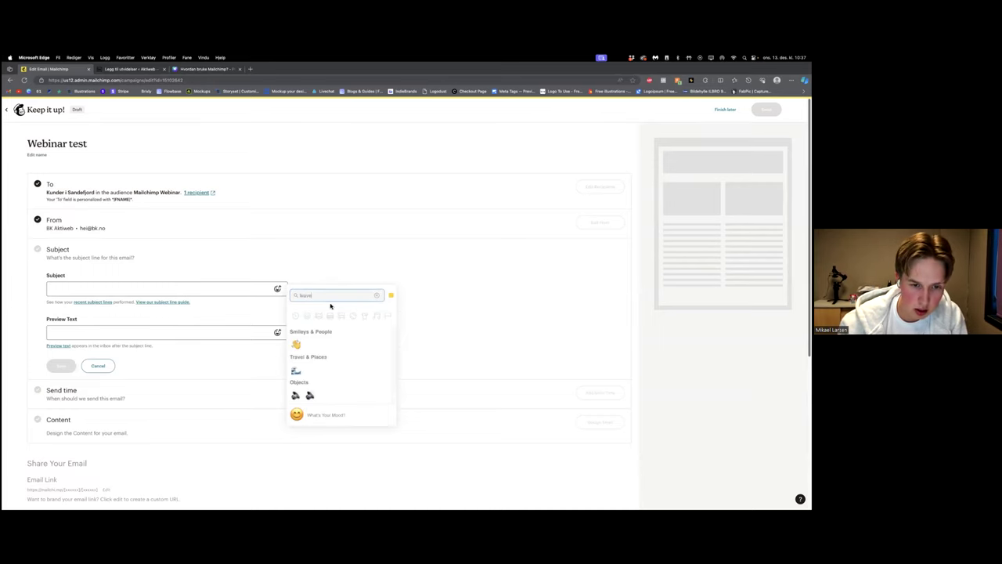
{"action": "left_click", "coordinate": [297, 346]}
{"action": "left_click", "coordinate": [130, 284]}
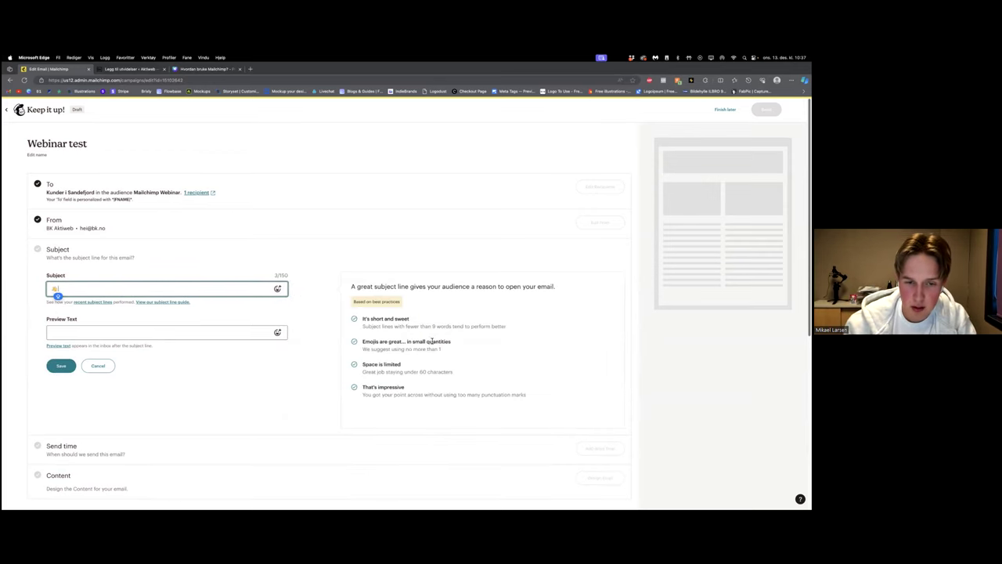
Step: Complete the subject line with "ADSADASDASD" after the emoji, enter "ASDASD" as preview text and save
{"action": "type", "text": "ADSADASDASD"}
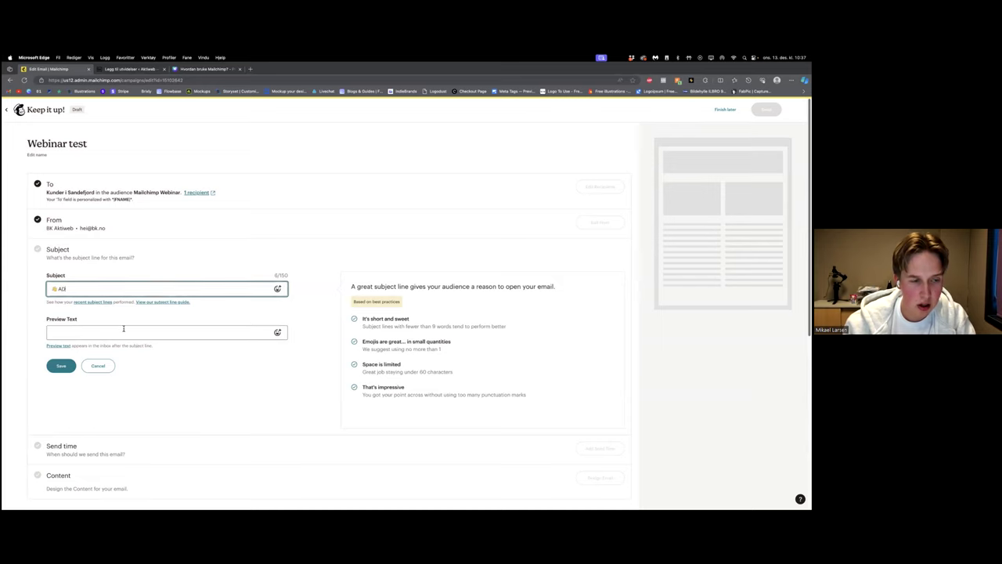
{"action": "left_click", "coordinate": [87, 330]}
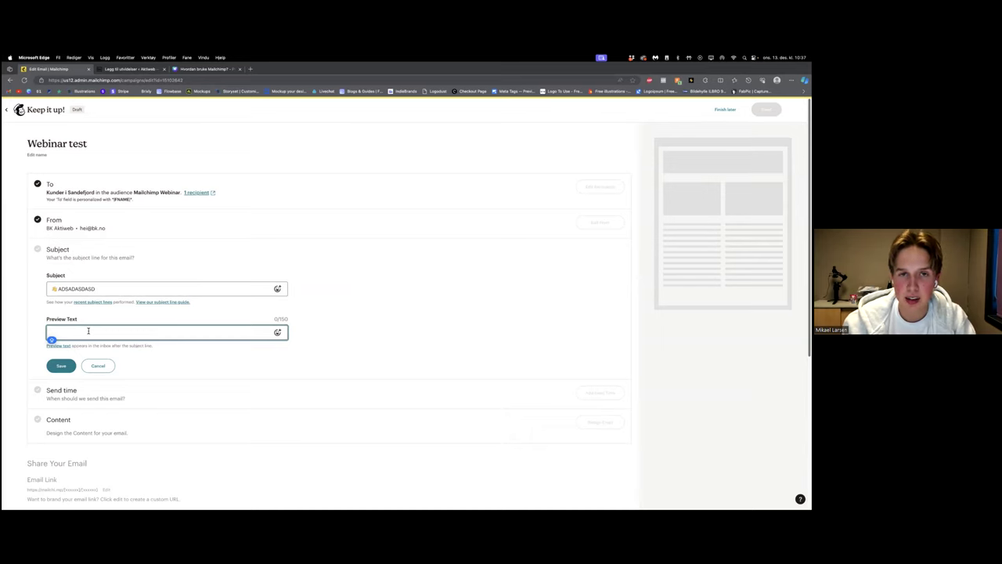
{"action": "type", "text": "ASDASD"}
{"action": "key", "text": "Return"}
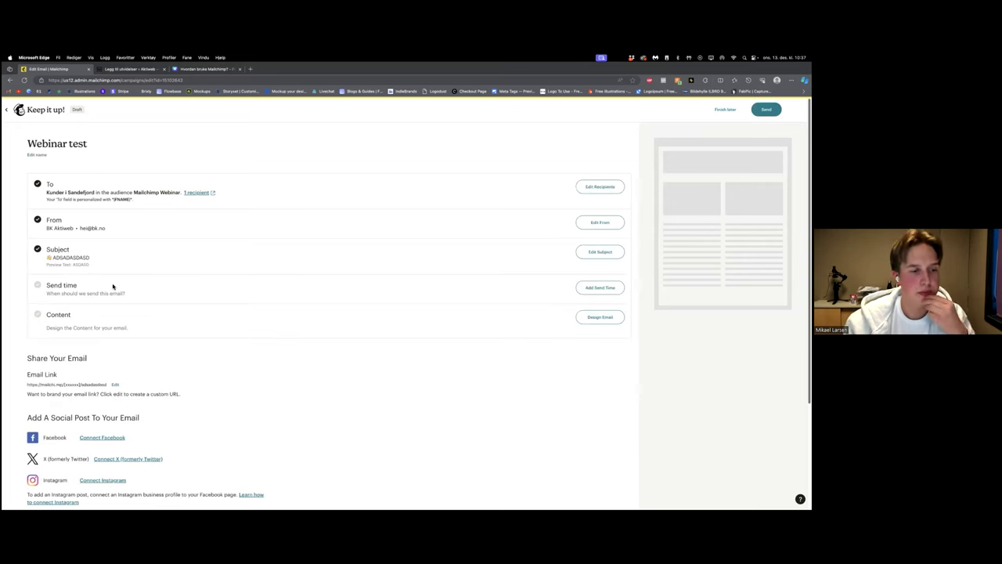
Step: Set the email's send time to Send now and save it
{"action": "left_click", "coordinate": [580, 289]}
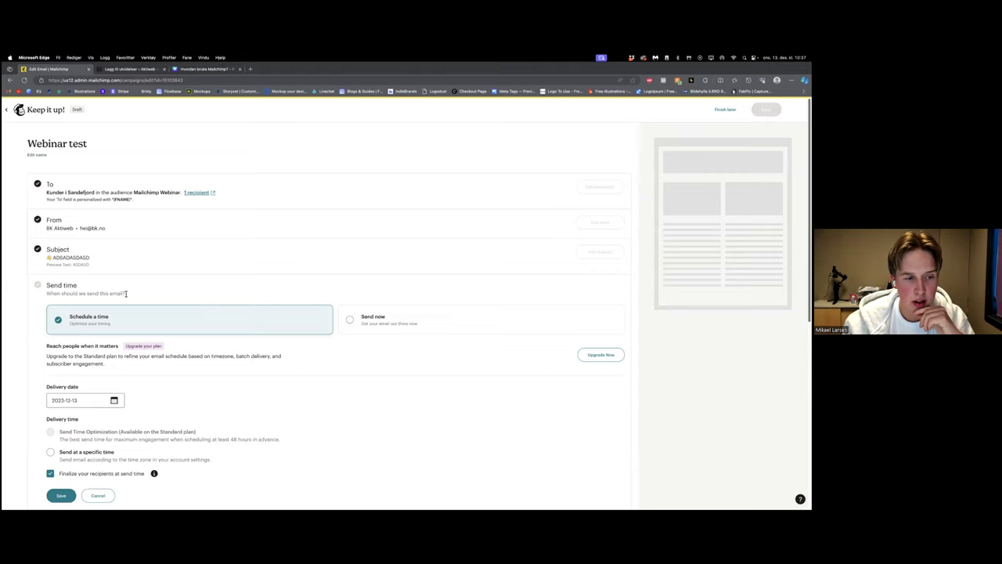
{"action": "left_click", "coordinate": [391, 321]}
{"action": "left_click", "coordinate": [67, 351]}
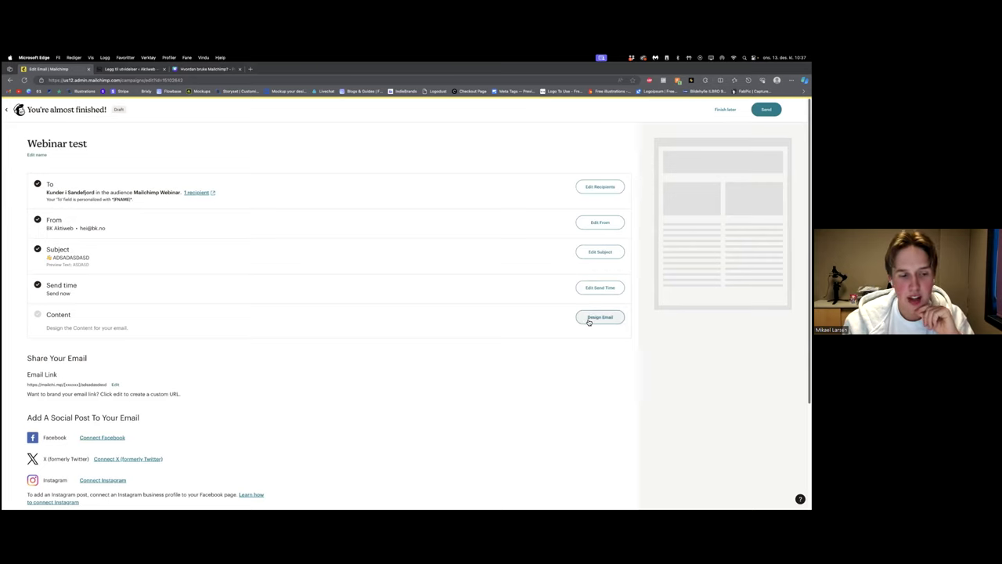
Step: Open the email's content design and look through the Mailchimp templates, returning to the Start from scratch option
{"action": "left_click", "coordinate": [600, 317]}
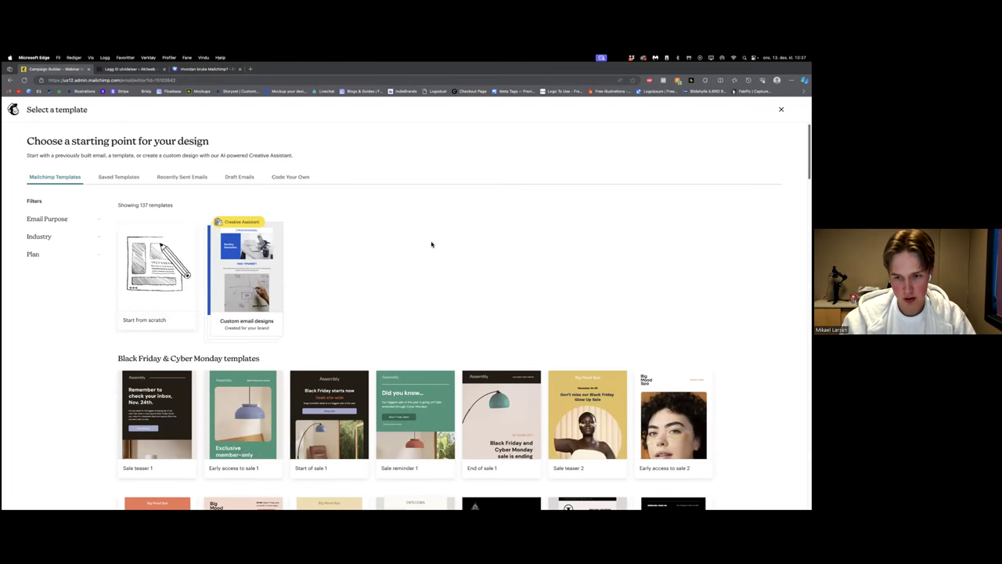
{"action": "scroll", "coordinate": [431, 242], "scroll_direction": "down", "scroll_amount": 5}
{"action": "scroll", "coordinate": [331, 290], "scroll_direction": "down", "scroll_amount": 6}
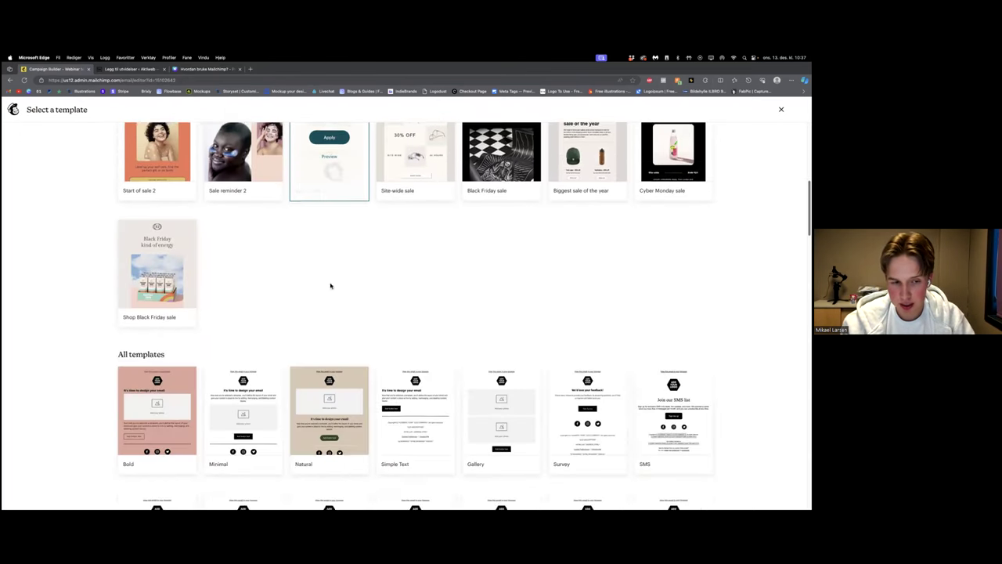
{"action": "scroll", "coordinate": [331, 298], "scroll_direction": "down", "scroll_amount": 6}
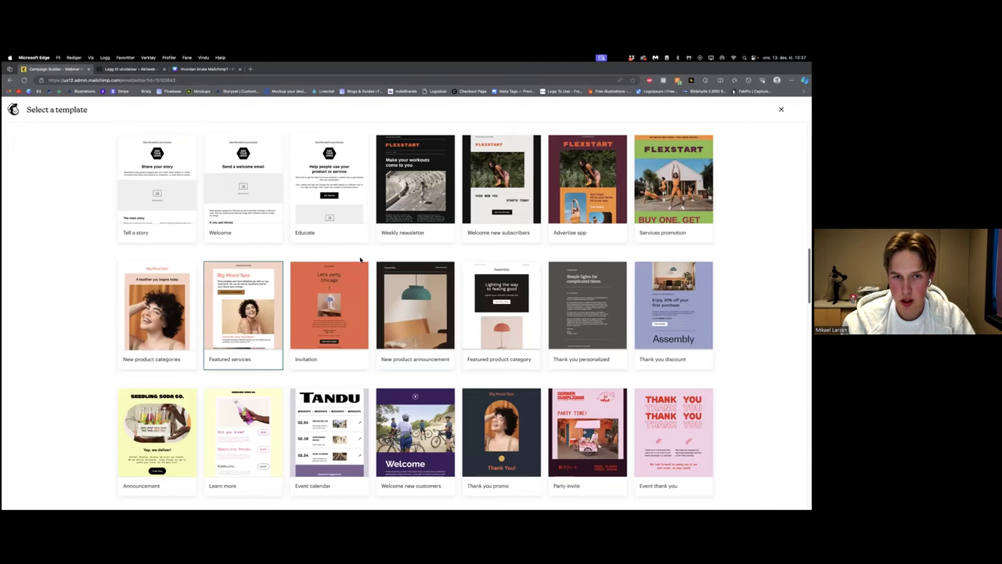
{"action": "scroll", "coordinate": [243, 286], "scroll_direction": "down", "scroll_amount": 5}
{"action": "scroll", "coordinate": [235, 281], "scroll_direction": "down", "scroll_amount": 3}
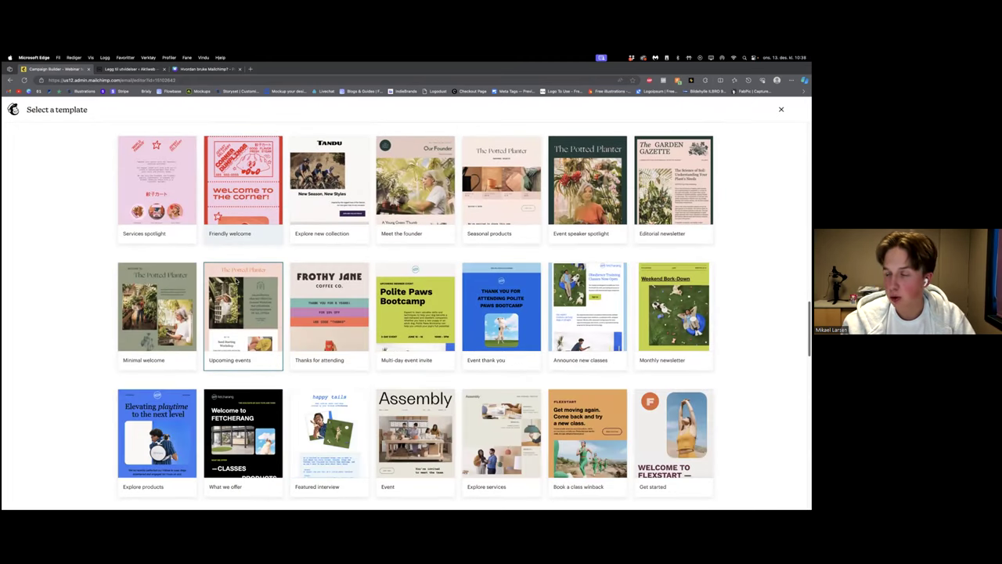
{"action": "scroll", "coordinate": [235, 281], "scroll_direction": "down", "scroll_amount": 6}
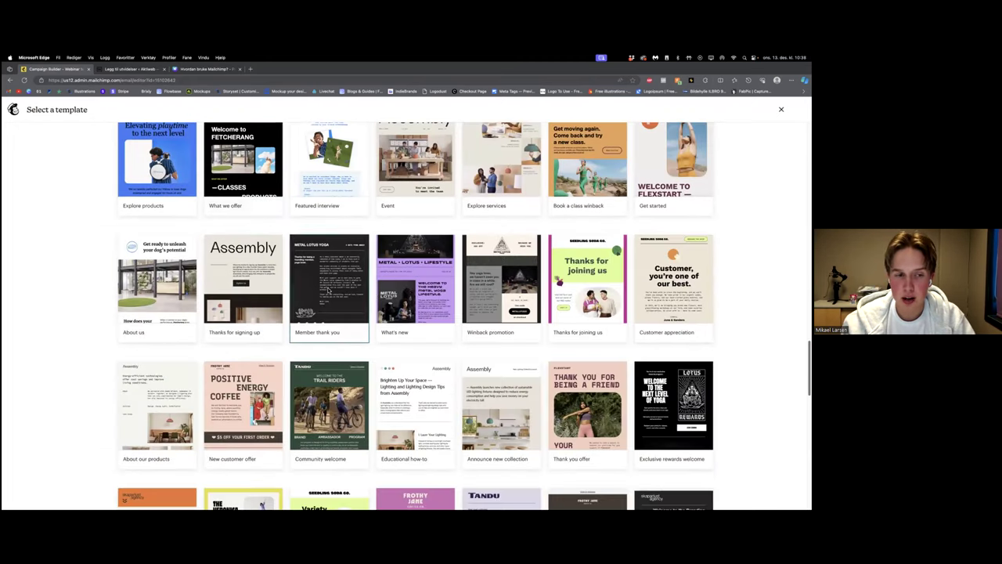
{"action": "scroll", "coordinate": [252, 291], "scroll_direction": "down", "scroll_amount": 7}
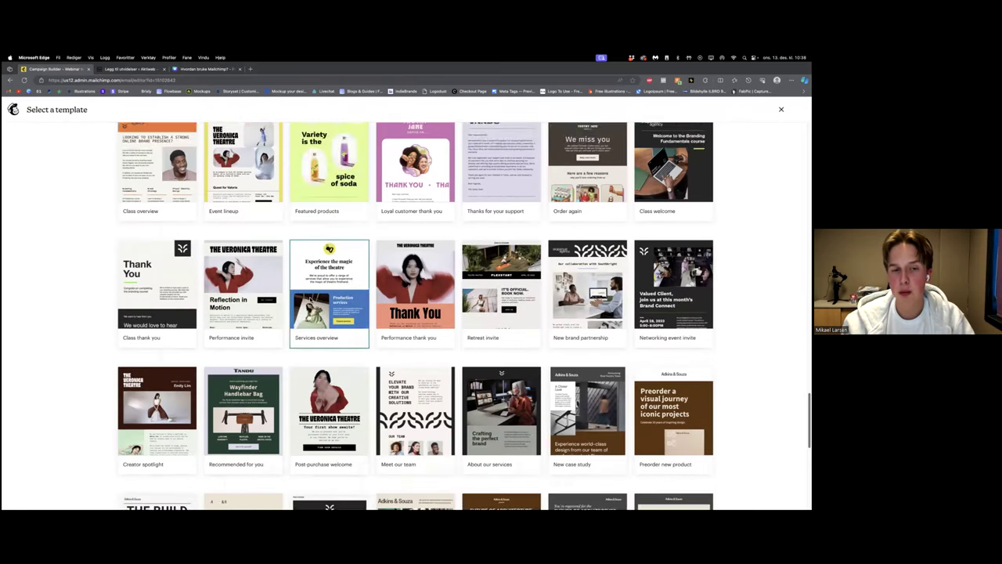
{"action": "scroll", "coordinate": [310, 299], "scroll_direction": "up", "scroll_amount": 20}
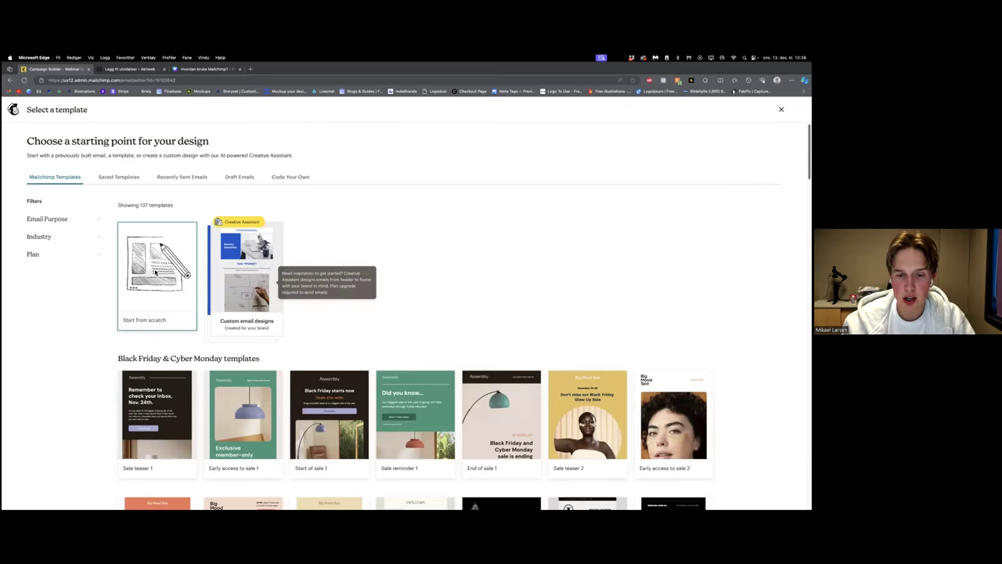
Step: Apply the Early access to sale 2 template from the Black Friday & Cyber Monday templates and look through the email design
{"action": "scroll", "coordinate": [587, 350], "scroll_direction": "down", "scroll_amount": 4}
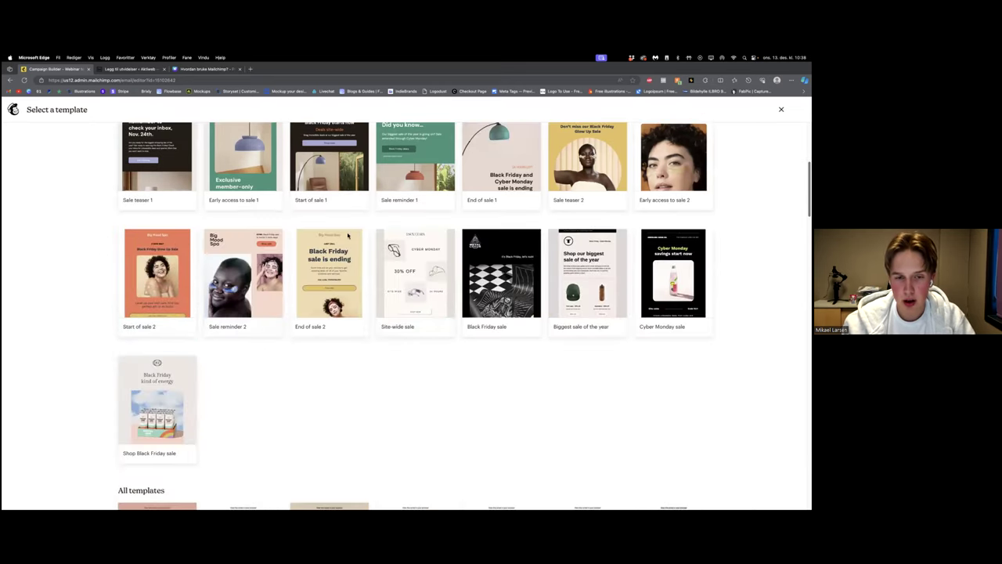
{"action": "scroll", "coordinate": [559, 271], "scroll_direction": "up", "scroll_amount": 2}
{"action": "mouse_move", "coordinate": [673, 278]}
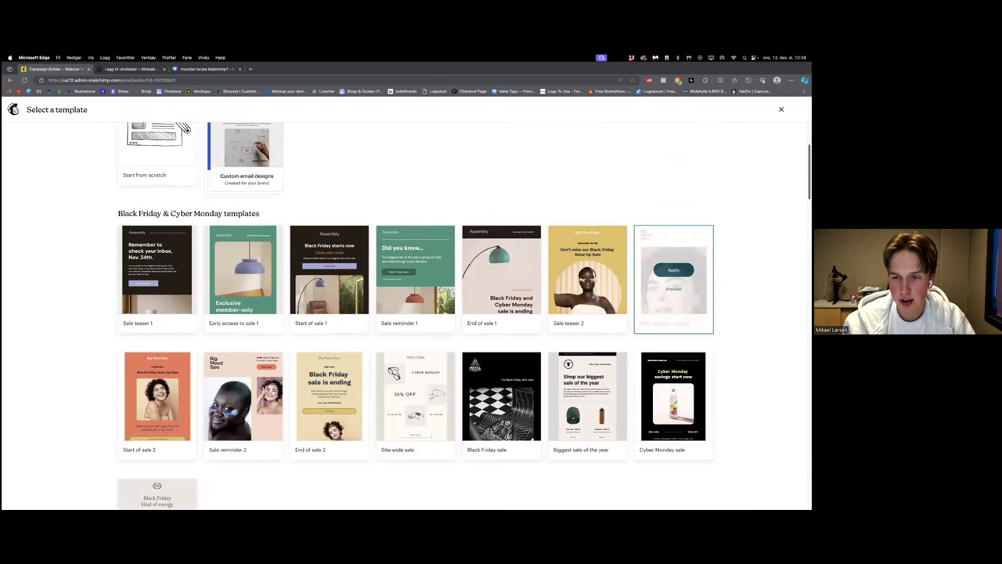
{"action": "left_click", "coordinate": [673, 270]}
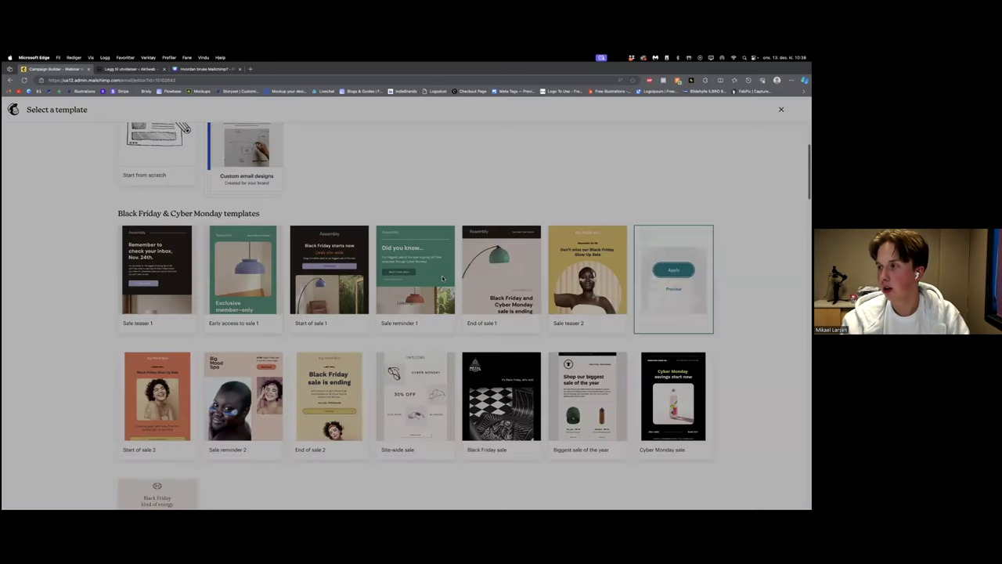
{"action": "scroll", "coordinate": [371, 248], "scroll_direction": "down", "scroll_amount": 4}
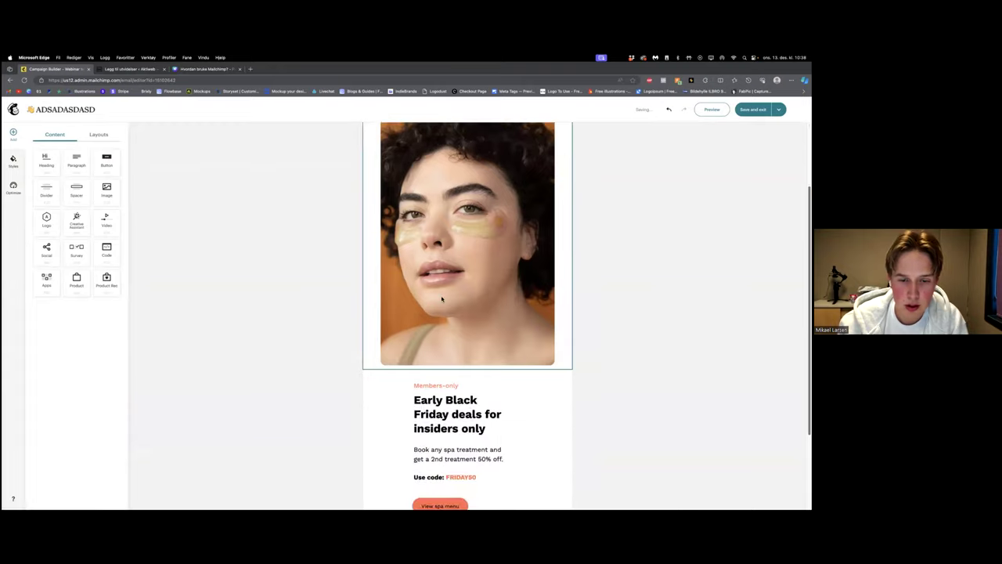
{"action": "scroll", "coordinate": [371, 232], "scroll_direction": "up", "scroll_amount": 4}
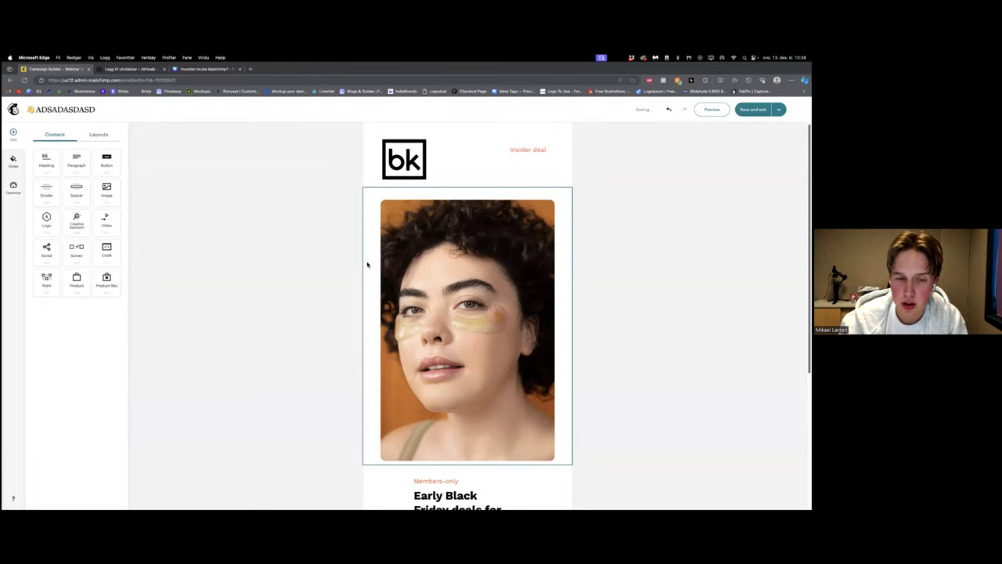
{"action": "scroll", "coordinate": [368, 270], "scroll_direction": "down", "scroll_amount": 5}
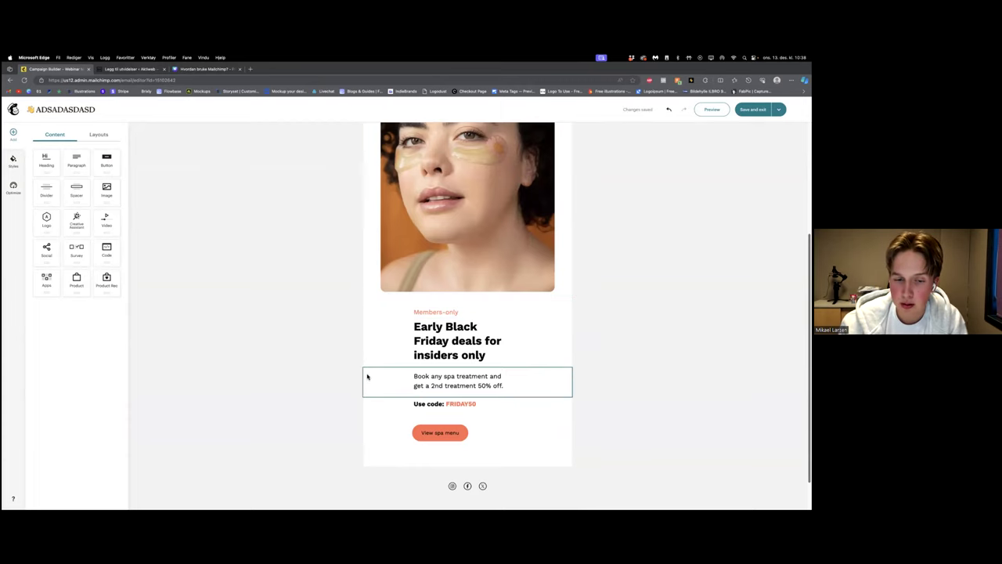
{"action": "scroll", "coordinate": [364, 441], "scroll_direction": "up", "scroll_amount": 5}
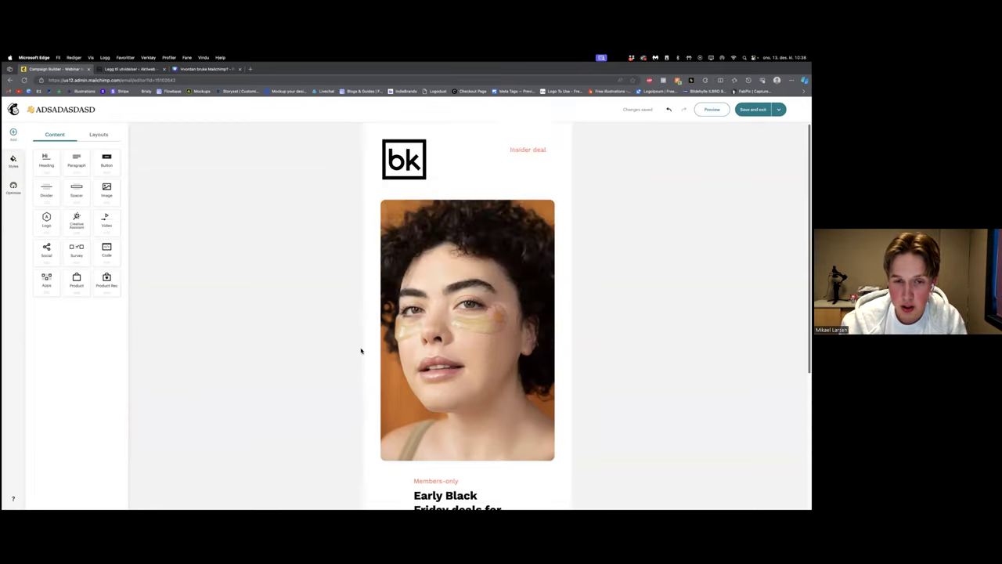
Step: Shrink the bk logo at the top of the email to roughly two-thirds of its size
{"action": "left_click", "coordinate": [405, 174]}
{"action": "left_click_drag", "start_coordinate": [426, 181], "coordinate": [313, 188]}
{"action": "left_click", "coordinate": [313, 188]}
{"action": "left_click", "coordinate": [401, 161]}
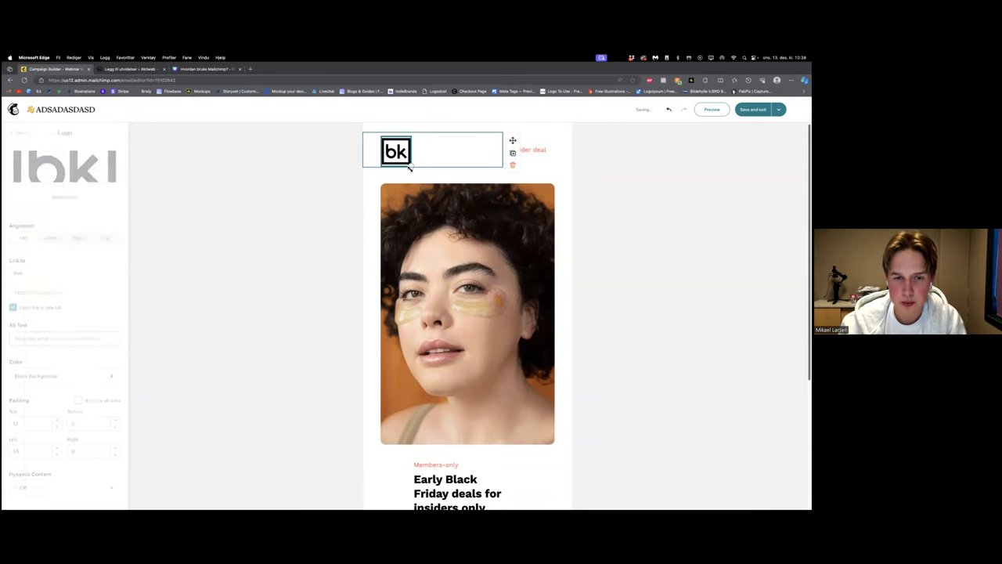
{"action": "left_click", "coordinate": [358, 326]}
Step: Set the top padding of the "Early Black Friday deals for insiders only" heading block to 9
{"action": "scroll", "coordinate": [357, 327], "scroll_direction": "down", "scroll_amount": 5}
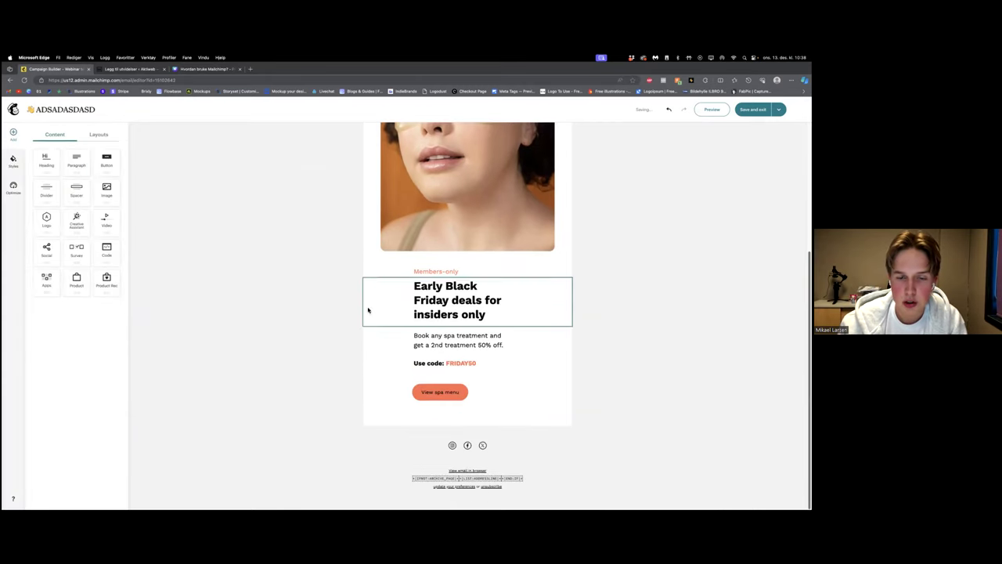
{"action": "left_click", "coordinate": [423, 302]}
{"action": "left_click_drag", "start_coordinate": [483, 314], "coordinate": [271, 128]}
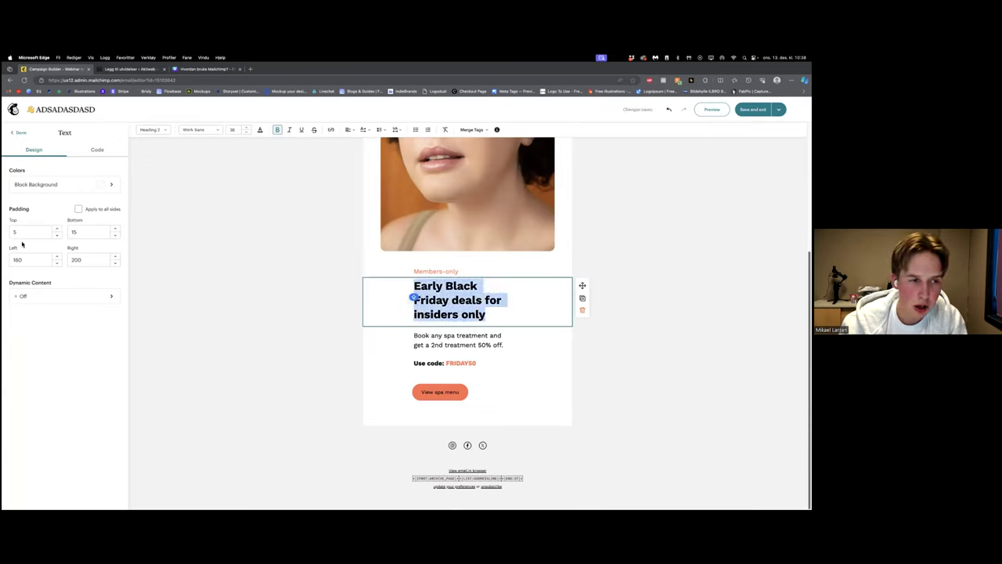
{"action": "left_click", "coordinate": [56, 228]}
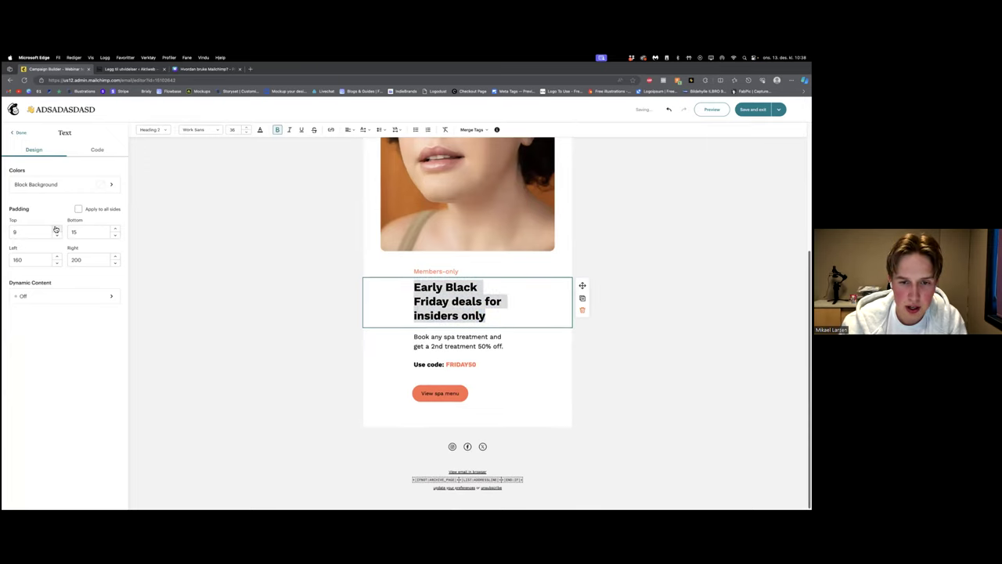
{"action": "left_click", "coordinate": [274, 259]}
Step: Open the settings of the large portrait image block, check its options for adding an image, and close them
{"action": "scroll", "coordinate": [359, 285], "scroll_direction": "up", "scroll_amount": 3}
{"action": "scroll", "coordinate": [378, 290], "scroll_direction": "down", "scroll_amount": 1}
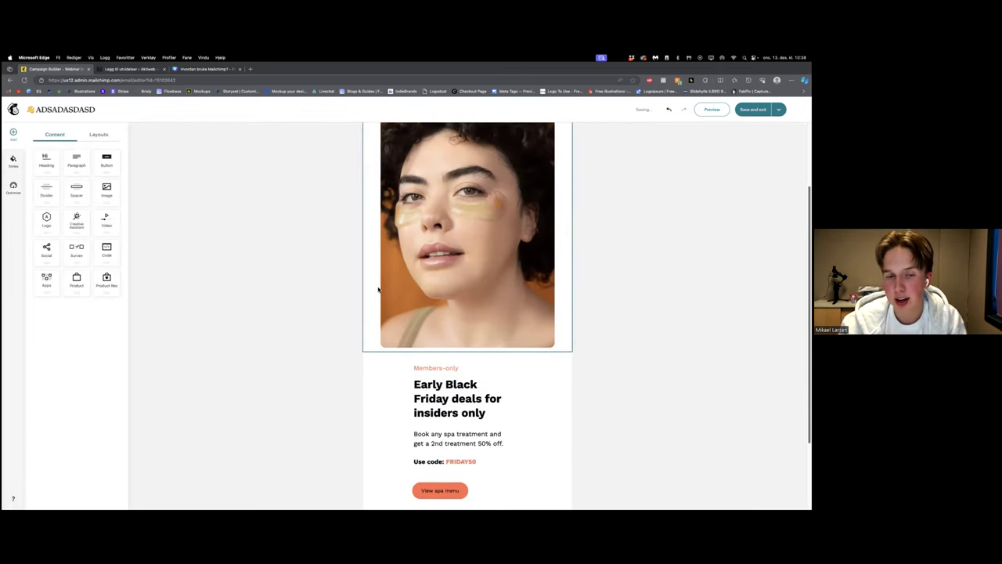
{"action": "left_click", "coordinate": [410, 280]}
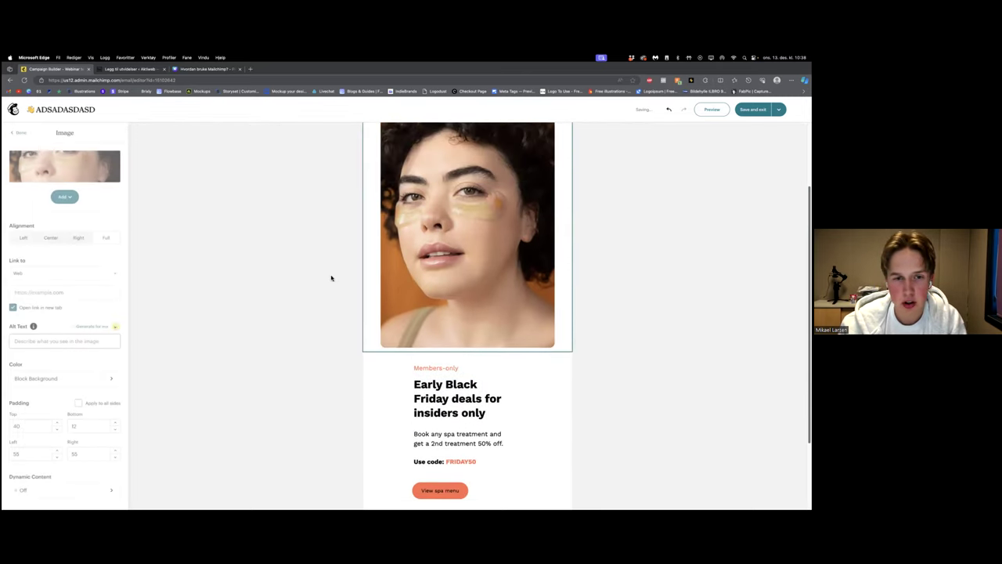
{"action": "left_click", "coordinate": [64, 196]}
{"action": "left_click", "coordinate": [235, 283]}
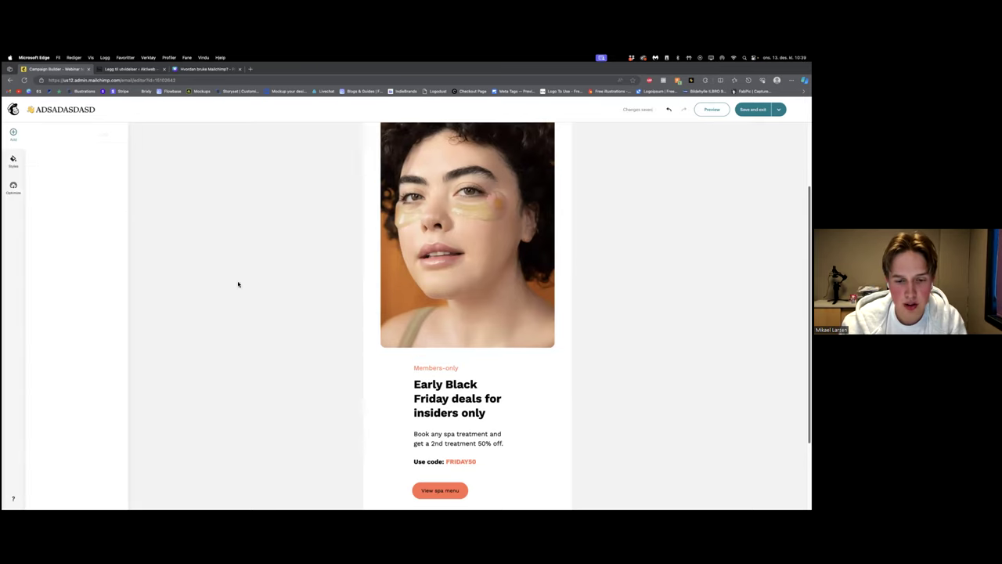
Step: Save and exit the email design, and start a test email with its recipient field cleared
{"action": "scroll", "coordinate": [379, 301], "scroll_direction": "down", "scroll_amount": 3}
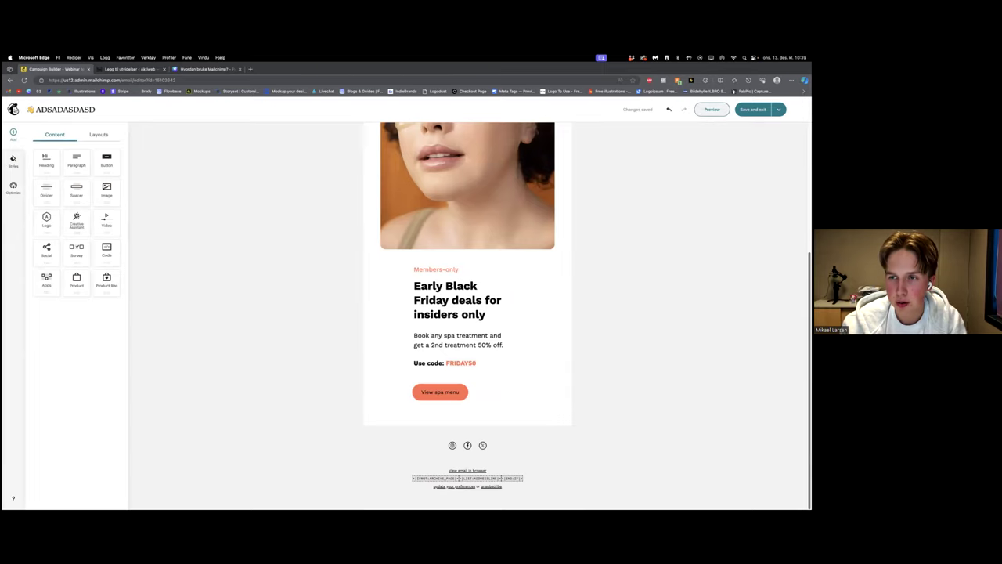
{"action": "left_click", "coordinate": [751, 109]}
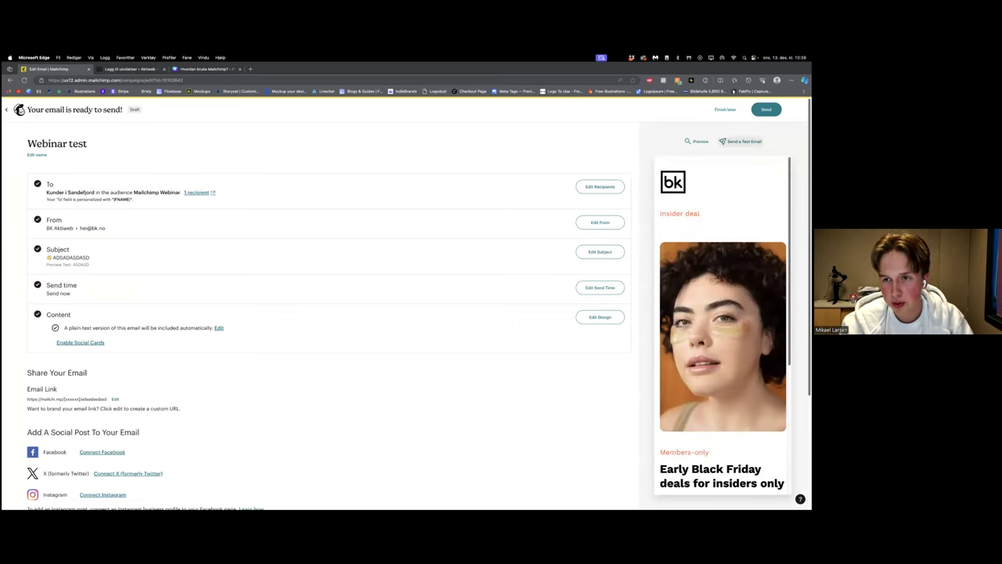
{"action": "left_click", "coordinate": [742, 140]}
{"action": "left_click_drag", "start_coordinate": [383, 279], "coordinate": [290, 276]}
{"action": "key", "text": "BackSpace"}
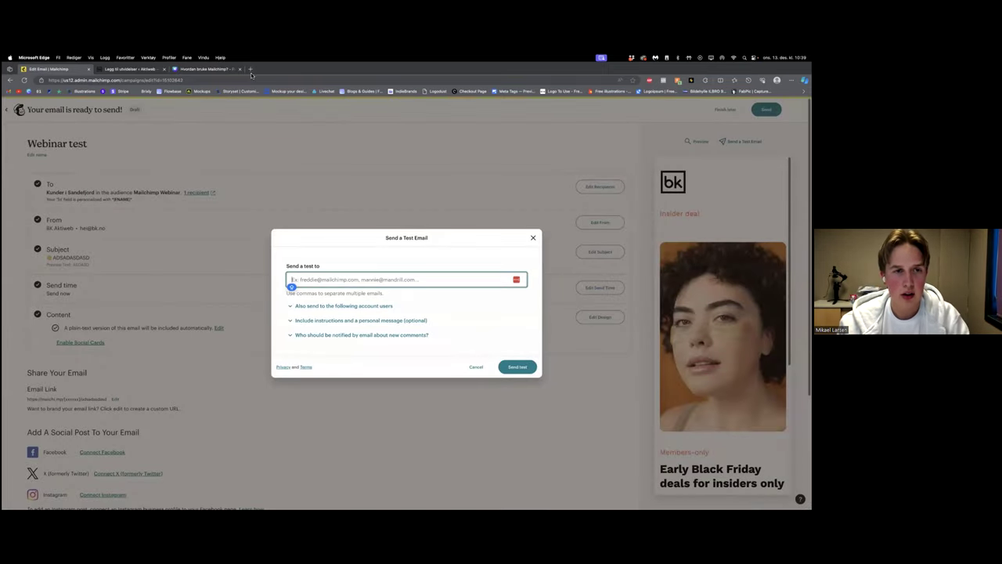
Step: Open mail-tester.com in a new browser tab and copy the generated test email address
{"action": "left_click", "coordinate": [250, 70]}
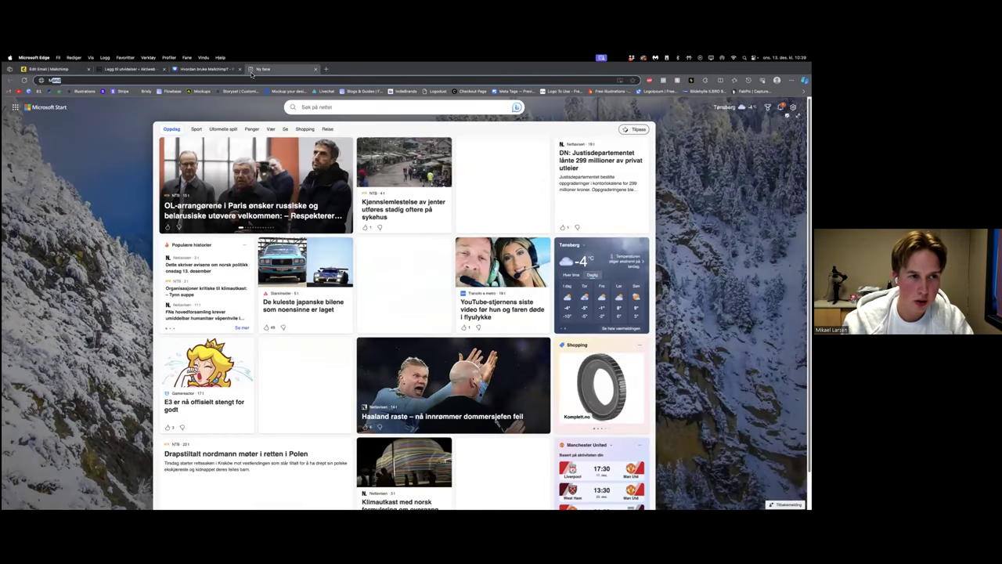
{"action": "type", "text": "MAIL-"}
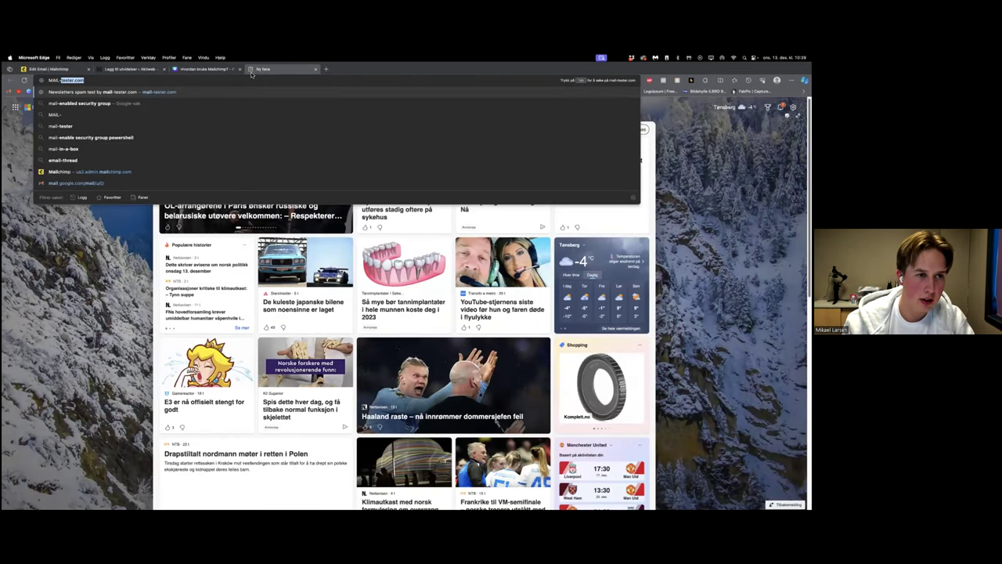
{"action": "key", "text": "Return"}
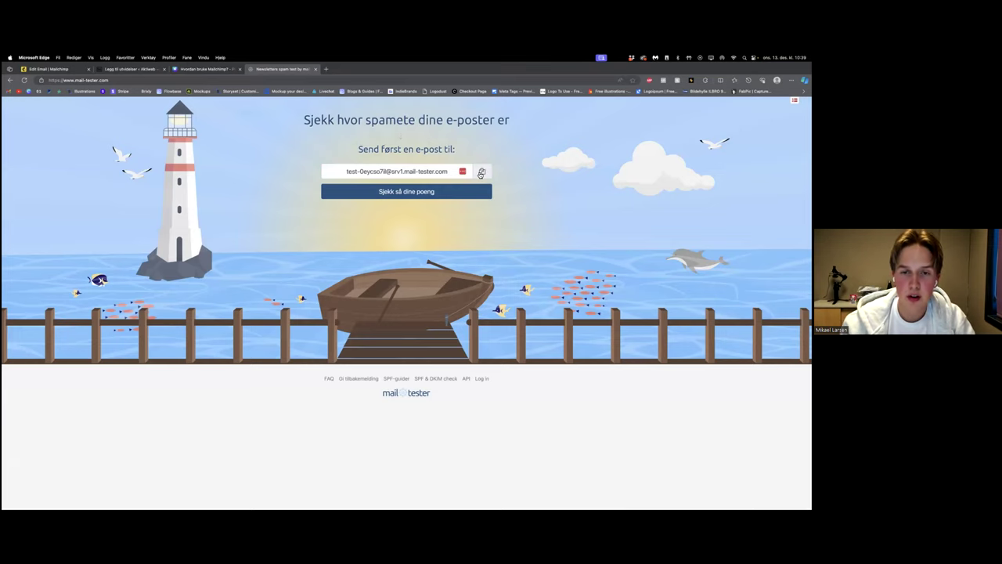
{"action": "left_click", "coordinate": [481, 172]}
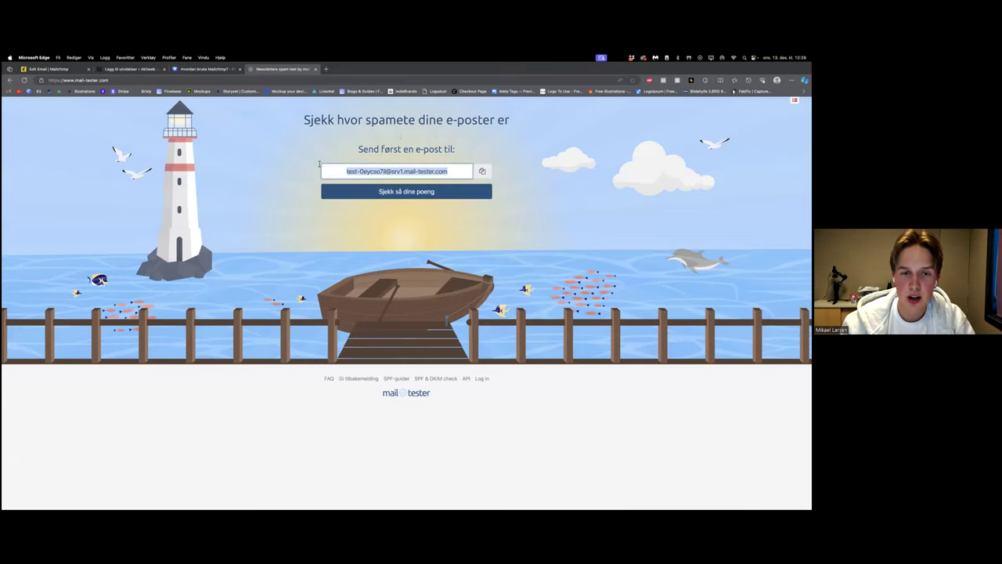
Step: Return to Mailchimp, paste the copied test address as the recipient and send the test email
{"action": "left_click", "coordinate": [71, 71]}
{"action": "key", "text": "super+v"}
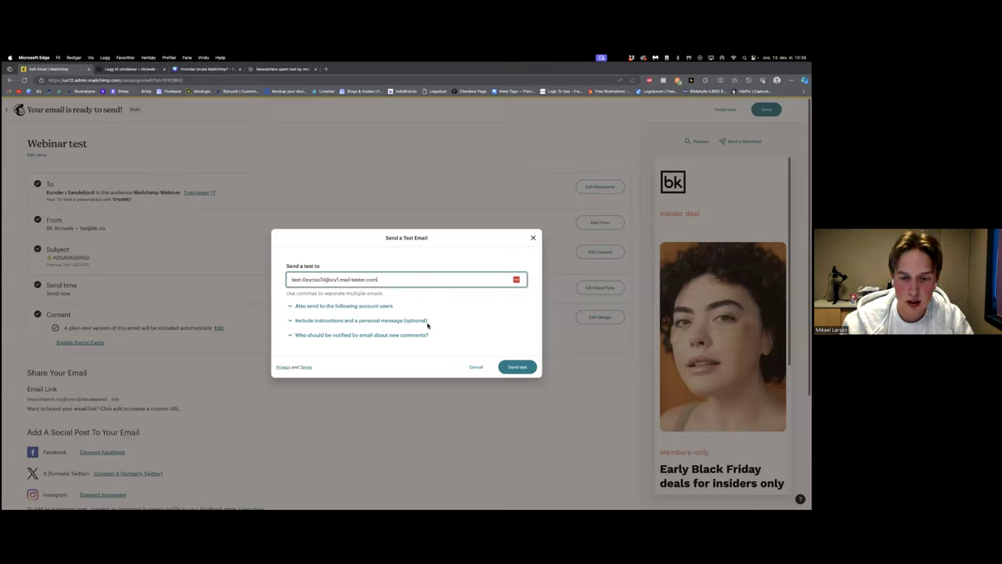
{"action": "left_click", "coordinate": [514, 366]}
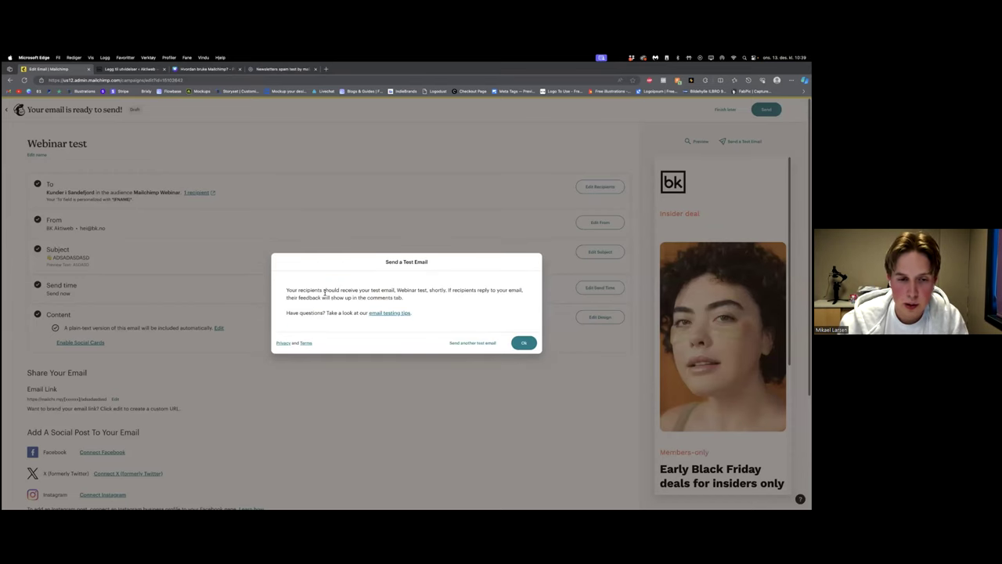
{"action": "left_click", "coordinate": [524, 342]}
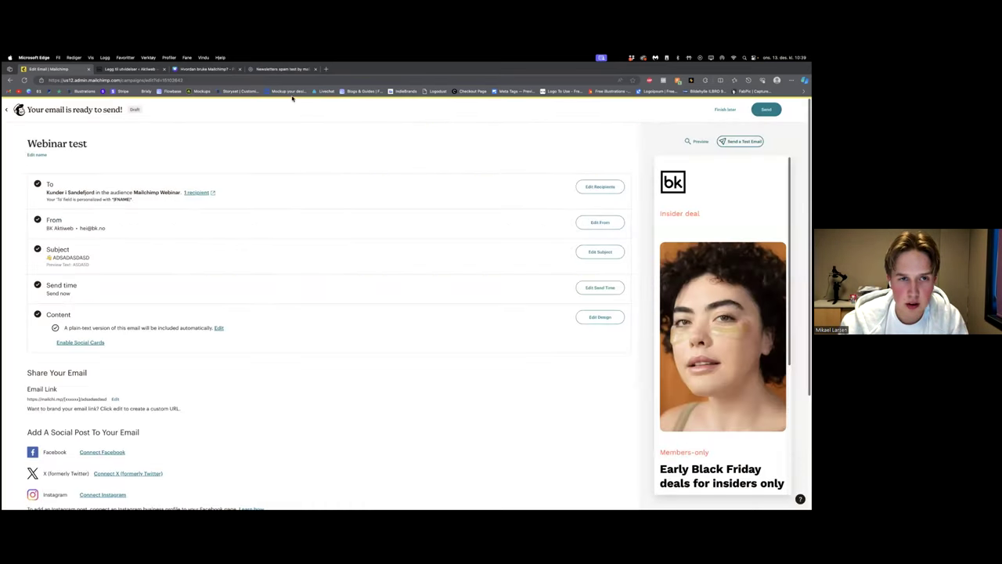
Step: Go back to mail-tester, check the score for the sent email and look over the result categories
{"action": "left_click", "coordinate": [285, 69]}
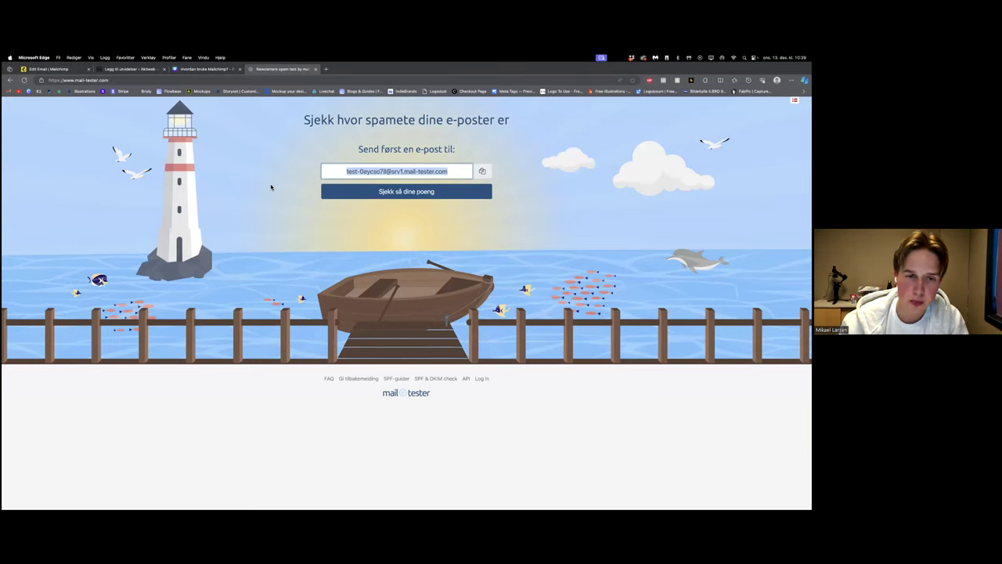
{"action": "left_click", "coordinate": [321, 169]}
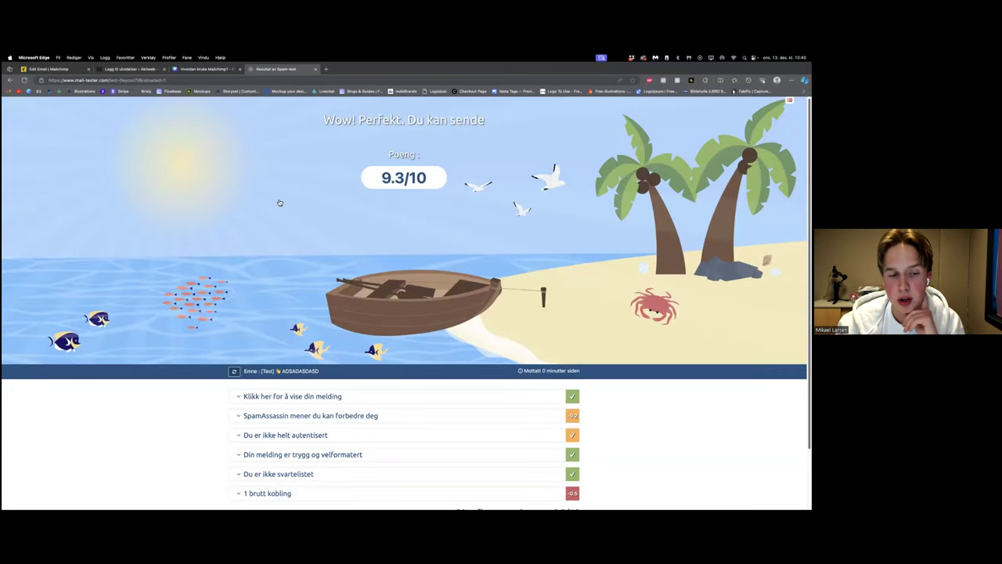
{"action": "scroll", "coordinate": [235, 282], "scroll_direction": "down", "scroll_amount": 2}
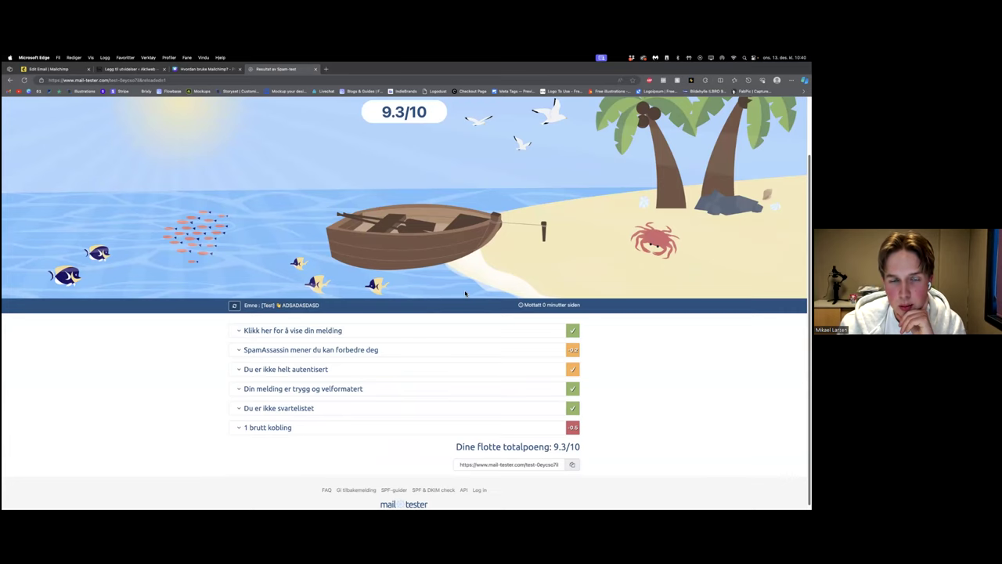
{"action": "scroll", "coordinate": [465, 294], "scroll_direction": "up", "scroll_amount": 2}
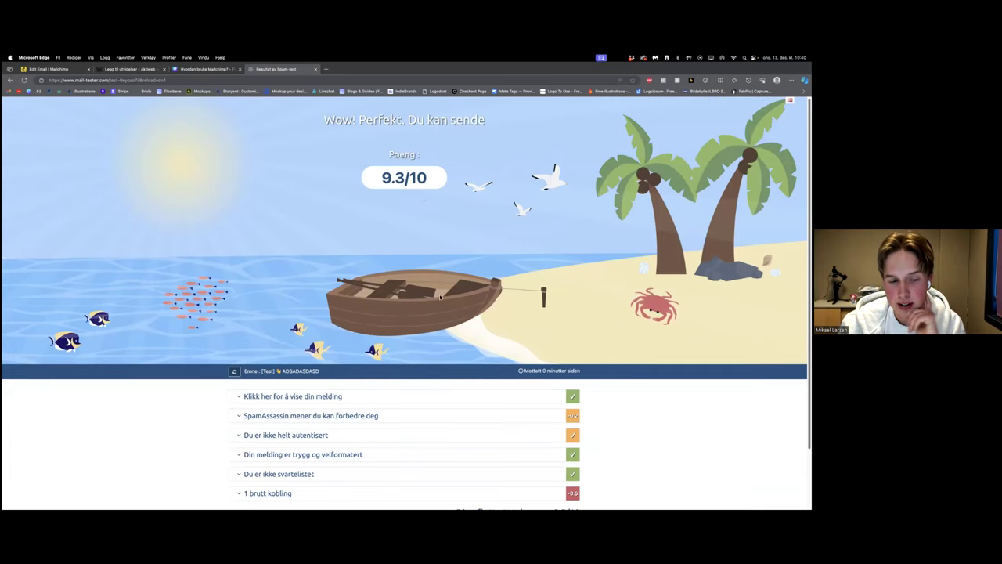
{"action": "scroll", "coordinate": [441, 296], "scroll_direction": "down", "scroll_amount": 2}
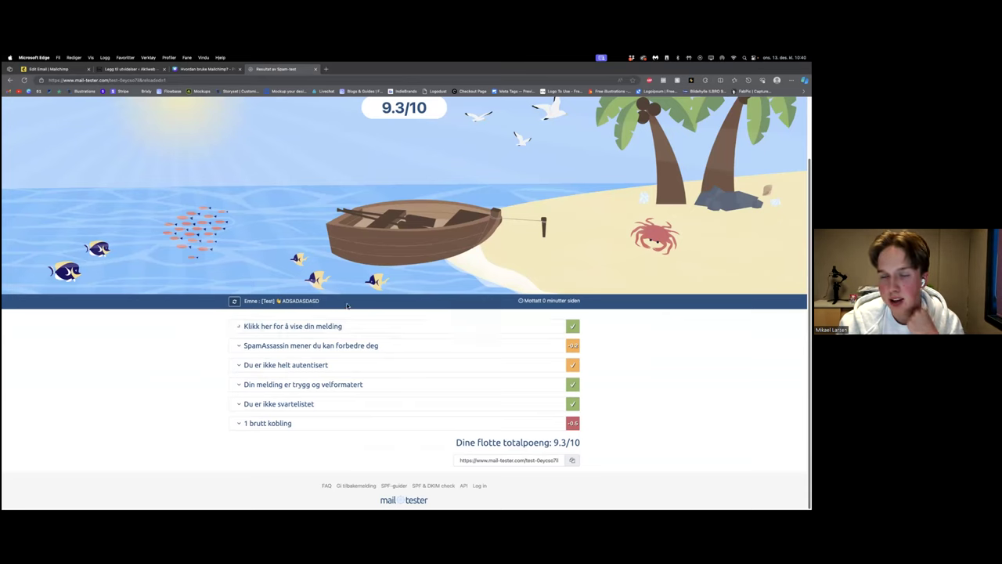
Step: Expand the message section "Klikk her for å vise din melding", view its HTML-versjon preview and collapse the preview
{"action": "left_click", "coordinate": [332, 327]}
{"action": "scroll", "coordinate": [336, 336], "scroll_direction": "down", "scroll_amount": 2}
{"action": "left_click", "coordinate": [306, 320]}
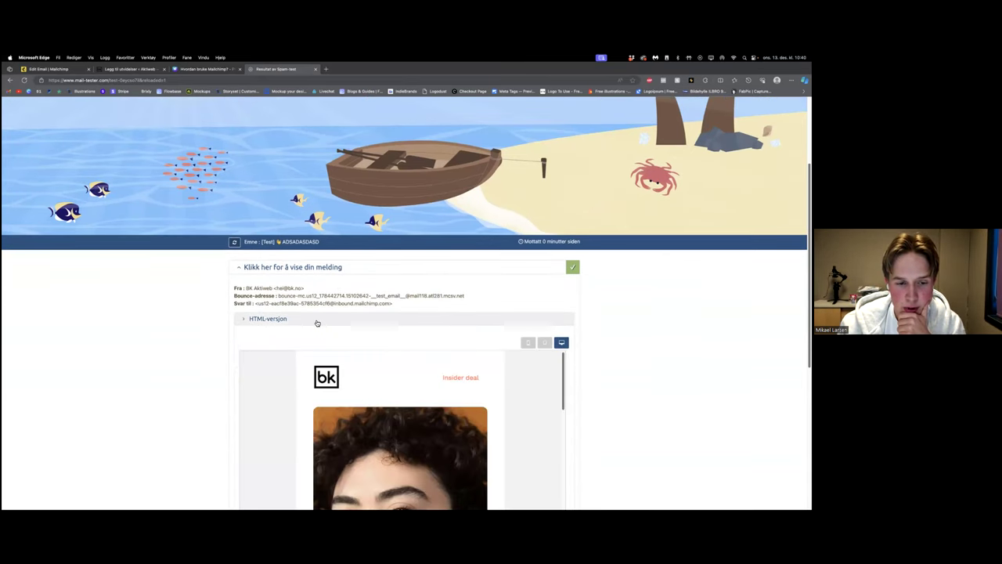
{"action": "left_click", "coordinate": [307, 322]}
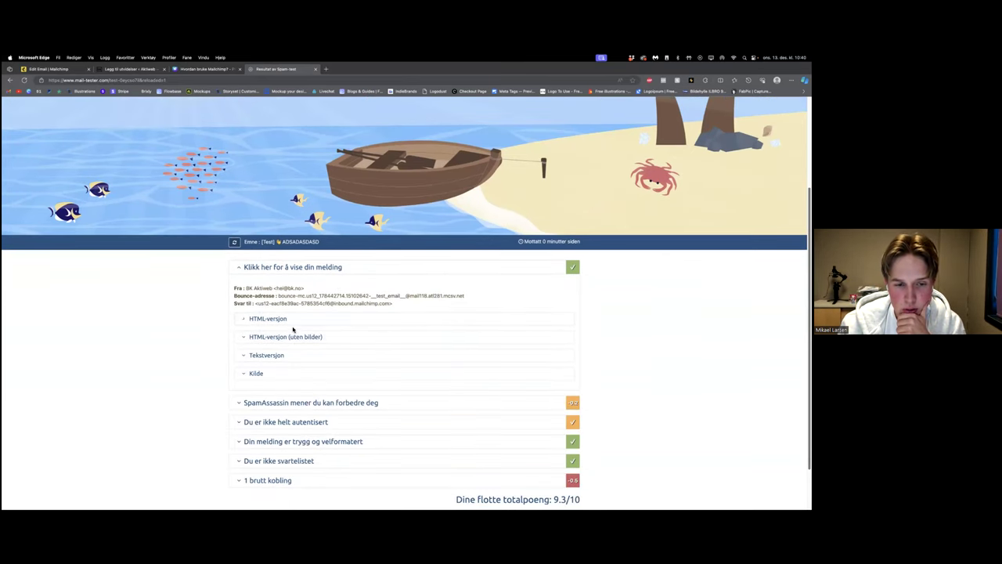
Step: Expand the "SpamAssassin mener du kan forbedre deg" section and review its individual rule scores
{"action": "scroll", "coordinate": [300, 340], "scroll_direction": "down", "scroll_amount": 4}
{"action": "left_click", "coordinate": [300, 255]}
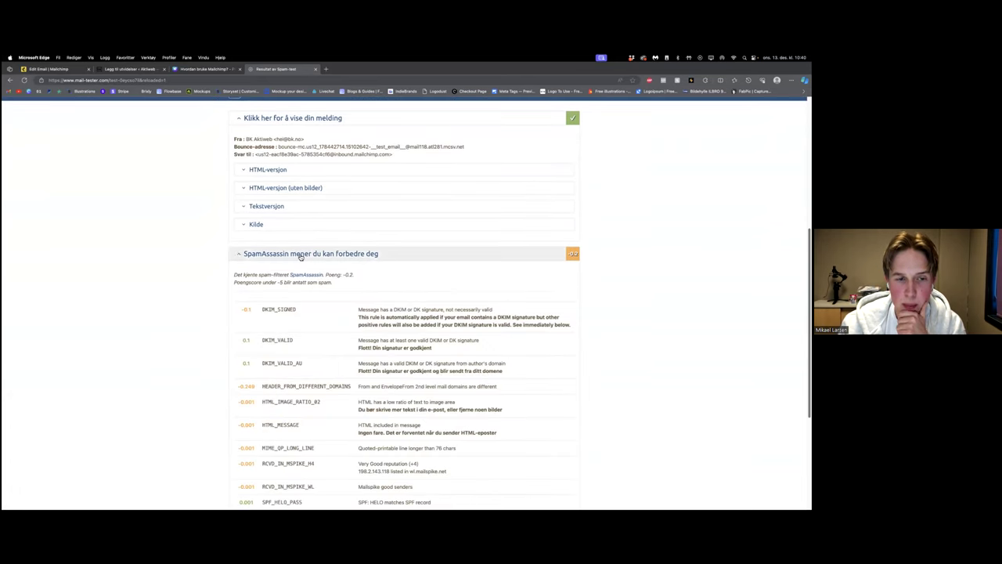
{"action": "scroll", "coordinate": [283, 366], "scroll_direction": "down", "scroll_amount": 3}
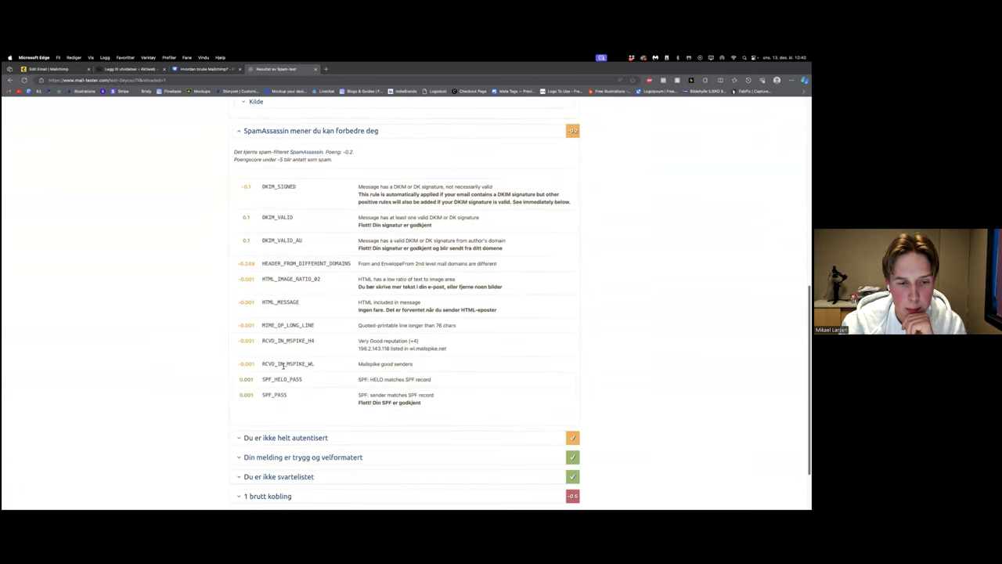
{"action": "scroll", "coordinate": [309, 342], "scroll_direction": "down", "scroll_amount": 2}
{"action": "scroll", "coordinate": [313, 352], "scroll_direction": "up", "scroll_amount": 3}
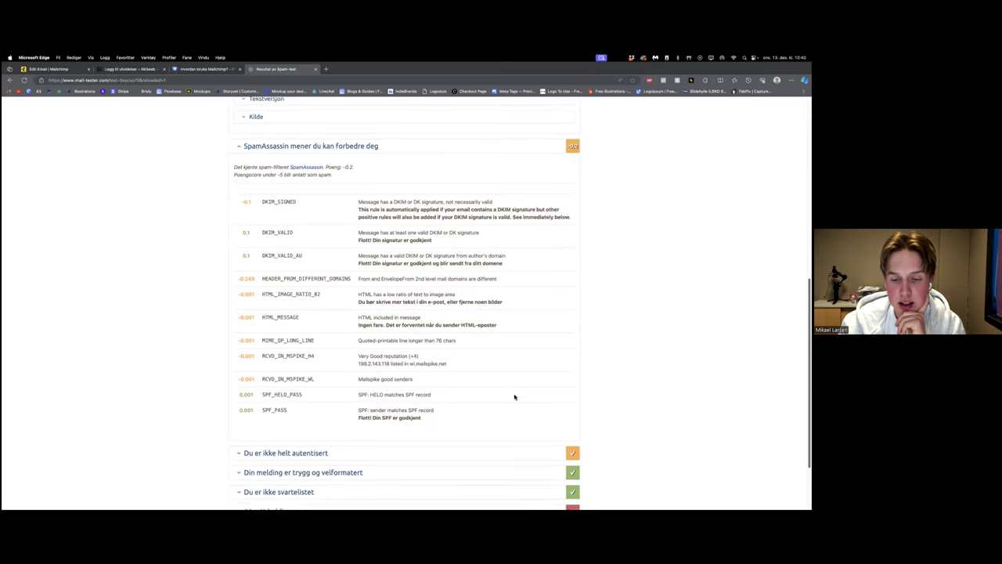
{"action": "scroll", "coordinate": [517, 397], "scroll_direction": "down", "scroll_amount": 2}
{"action": "scroll", "coordinate": [499, 464], "scroll_direction": "up", "scroll_amount": 5}
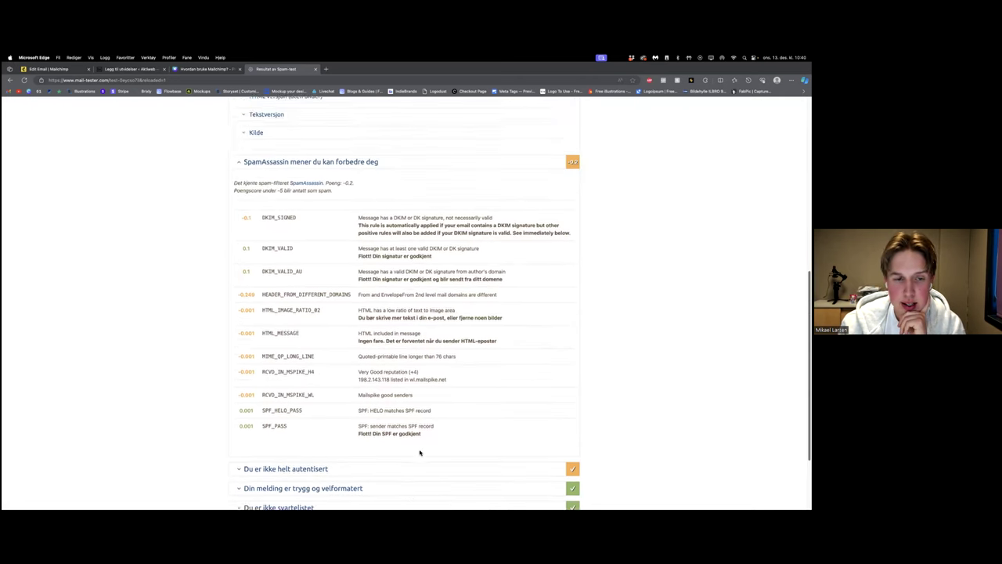
Step: Collapse the SpamAssassin and message sections, review the checks under "Du er ikke helt autentisert", including the DMARC entry, and close it
{"action": "left_click", "coordinate": [286, 331]}
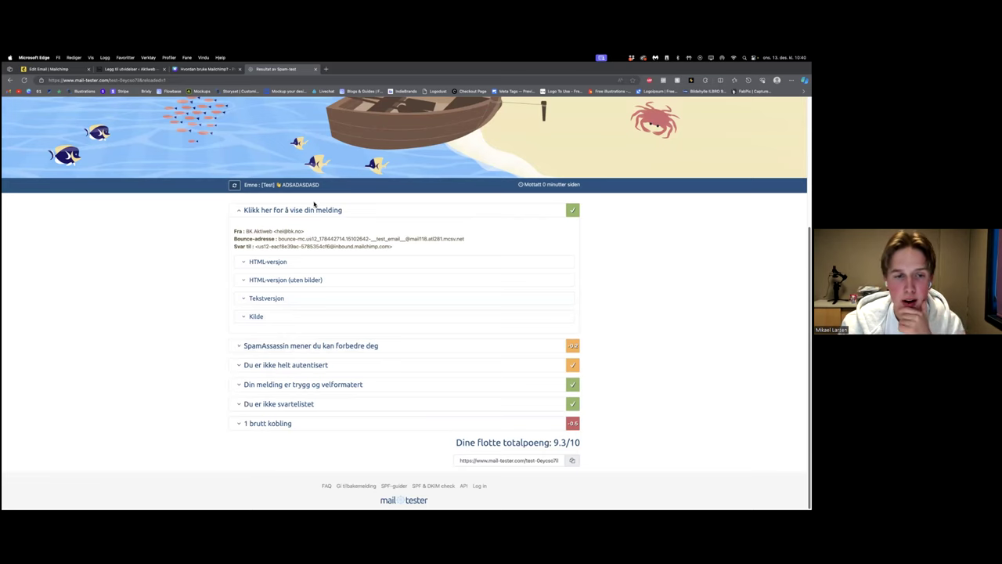
{"action": "left_click", "coordinate": [315, 205]}
{"action": "left_click", "coordinate": [280, 362]}
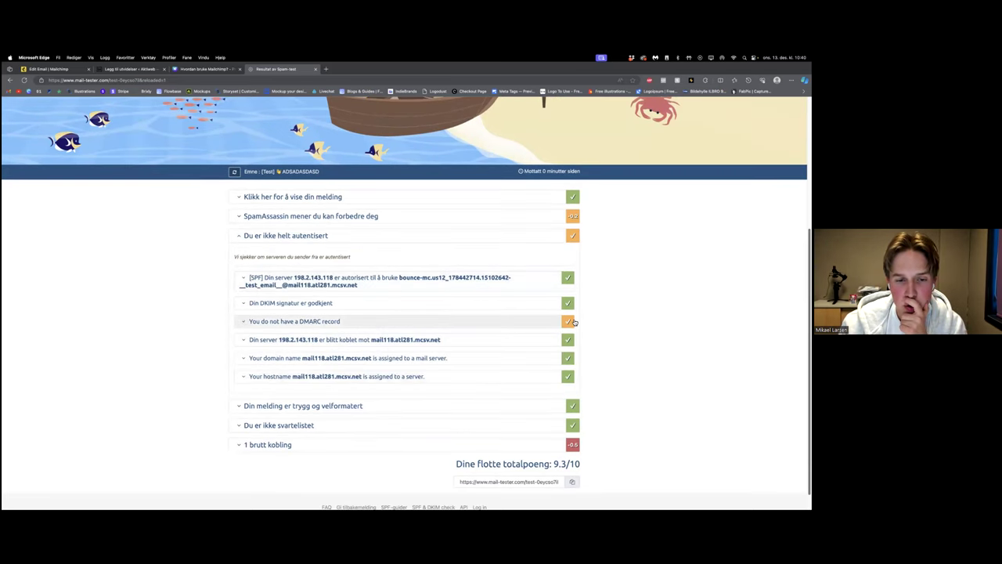
{"action": "left_click", "coordinate": [347, 324]}
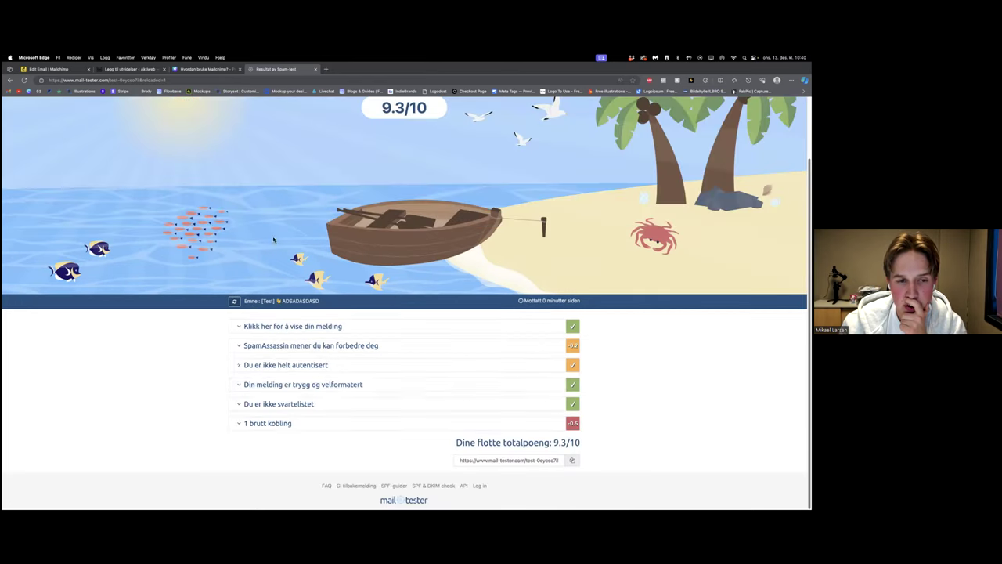
{"action": "left_click", "coordinate": [276, 236]}
Step: Expand the "1 brutt kobling" section, review its link checks, collapse it and look over the overall score
{"action": "left_click", "coordinate": [347, 427]}
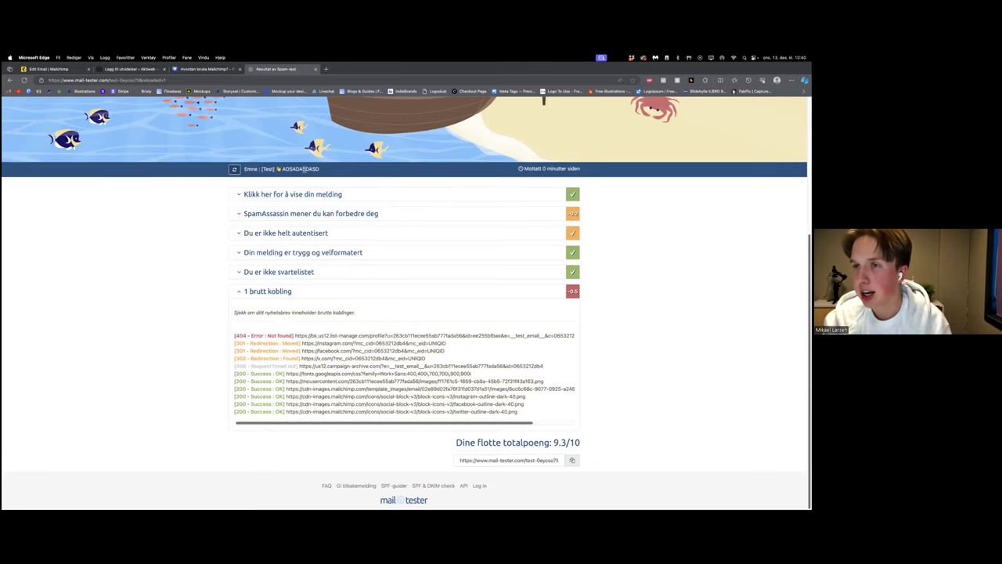
{"action": "left_click", "coordinate": [306, 291]}
{"action": "scroll", "coordinate": [313, 270], "scroll_direction": "up", "scroll_amount": 2}
{"action": "scroll", "coordinate": [470, 219], "scroll_direction": "down", "scroll_amount": 2}
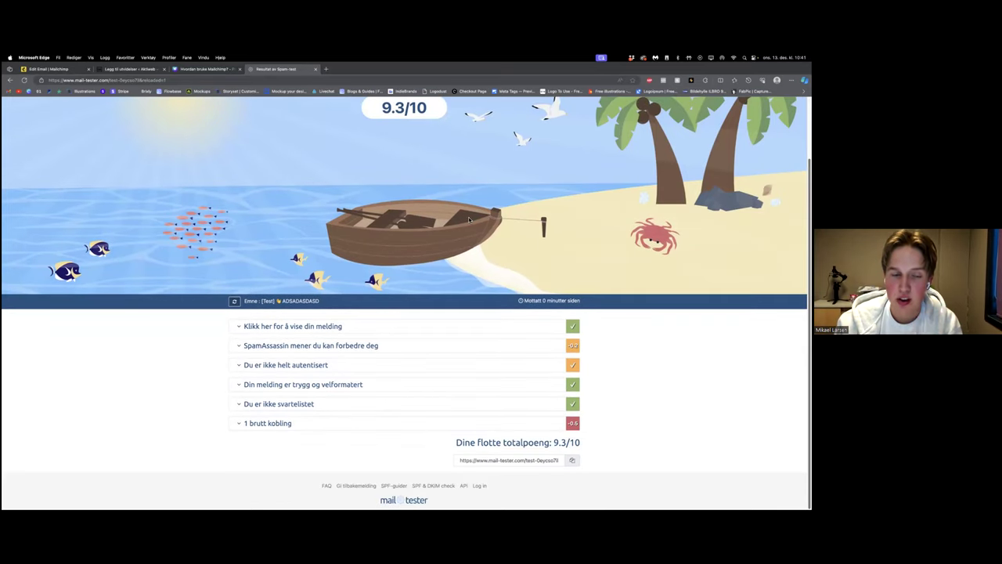
{"action": "scroll", "coordinate": [470, 219], "scroll_direction": "up", "scroll_amount": 1}
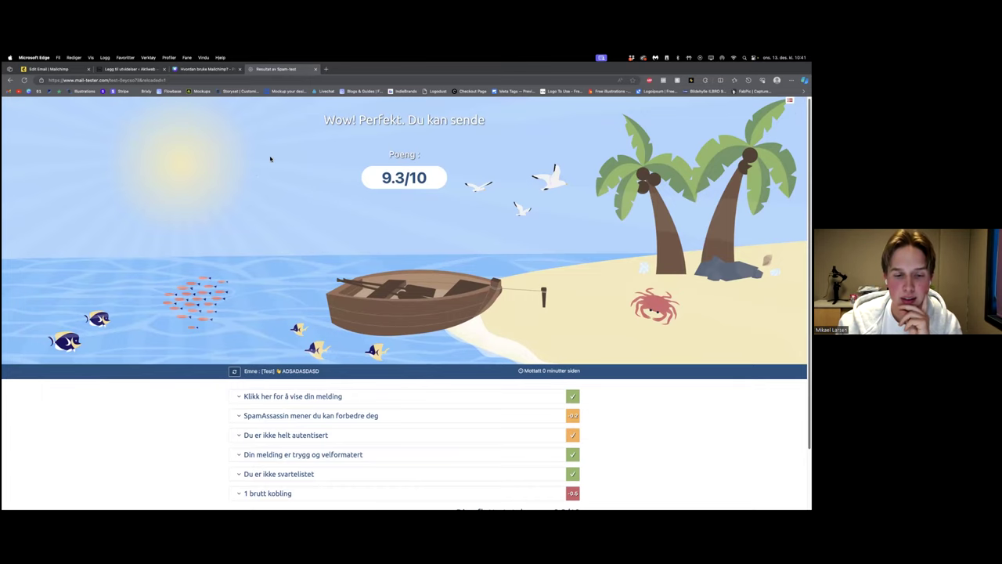
{"action": "scroll", "coordinate": [270, 159], "scroll_direction": "down", "scroll_amount": 1}
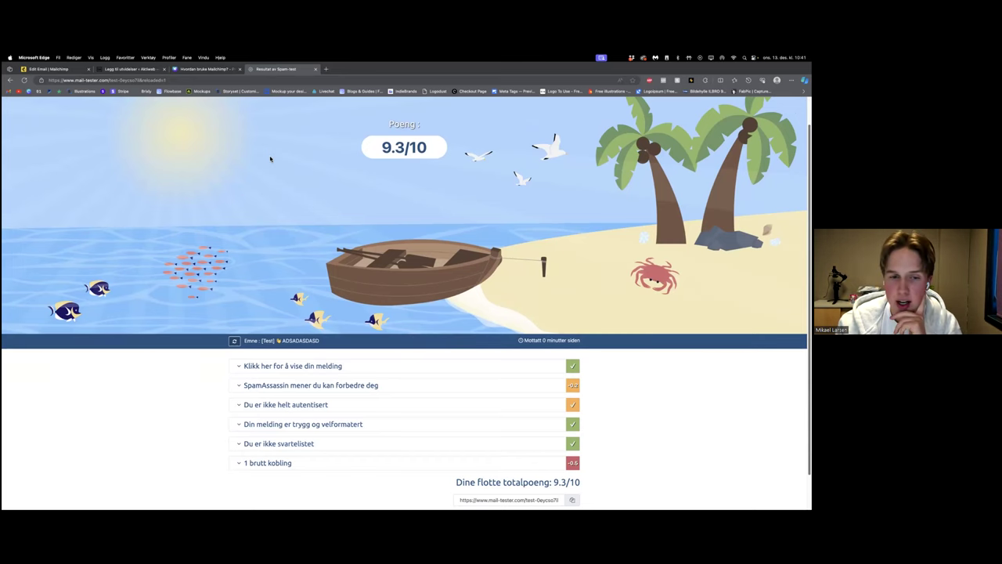
Step: Switch back to Mailchimp, look over the "Webinar test" campaign's setup page and return to the campaign list
{"action": "left_click", "coordinate": [59, 71]}
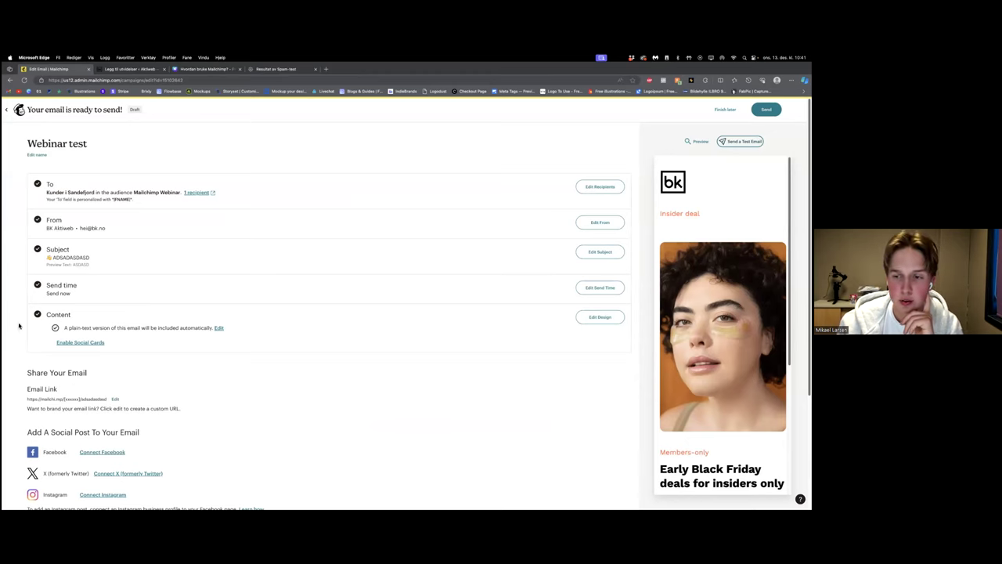
{"action": "scroll", "coordinate": [102, 302], "scroll_direction": "down", "scroll_amount": 2}
{"action": "scroll", "coordinate": [102, 301], "scroll_direction": "down", "scroll_amount": 3}
{"action": "scroll", "coordinate": [102, 294], "scroll_direction": "up", "scroll_amount": 5}
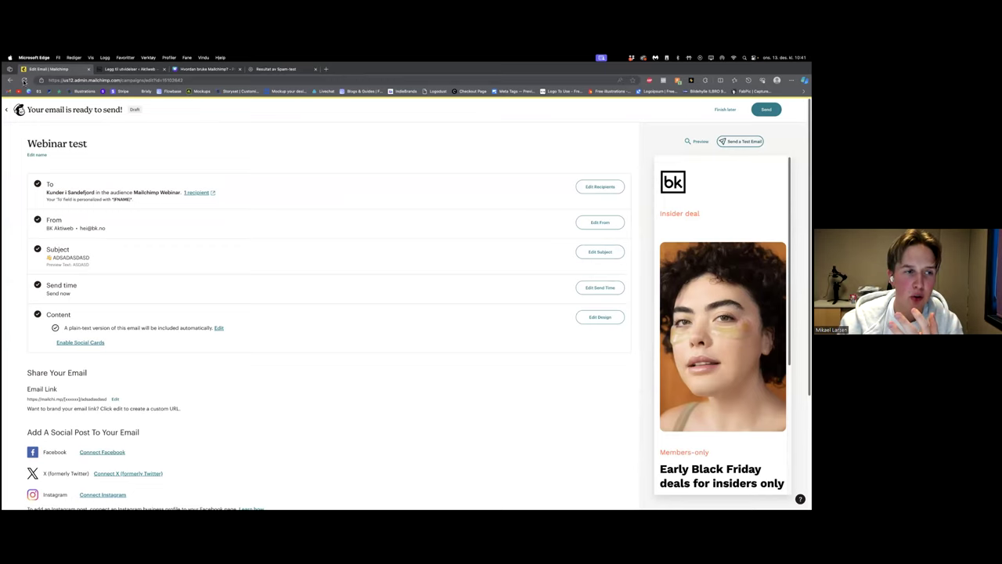
{"action": "left_click", "coordinate": [7, 109]}
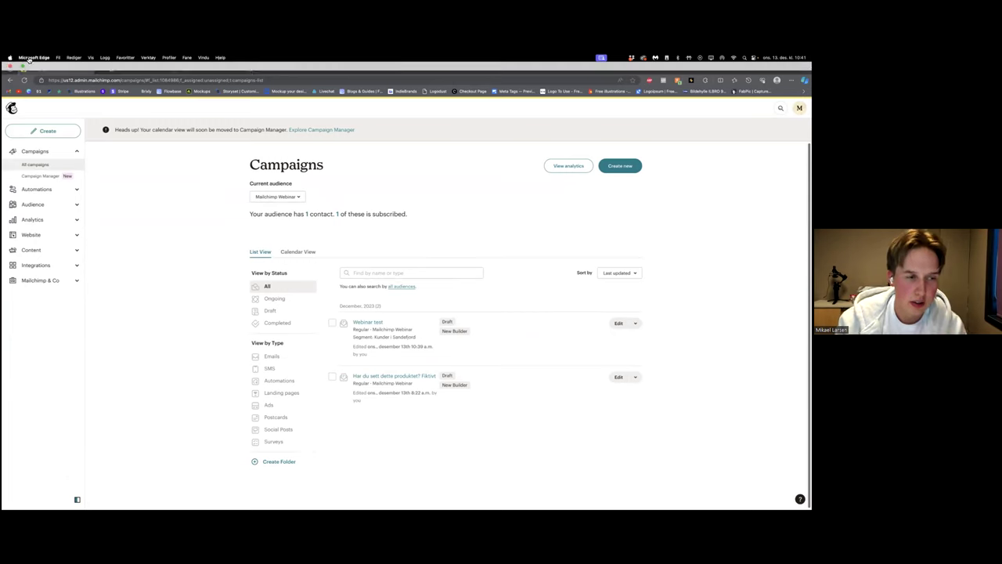
Step: Open the audience's signup forms and look over the available form types
{"action": "left_click", "coordinate": [59, 208]}
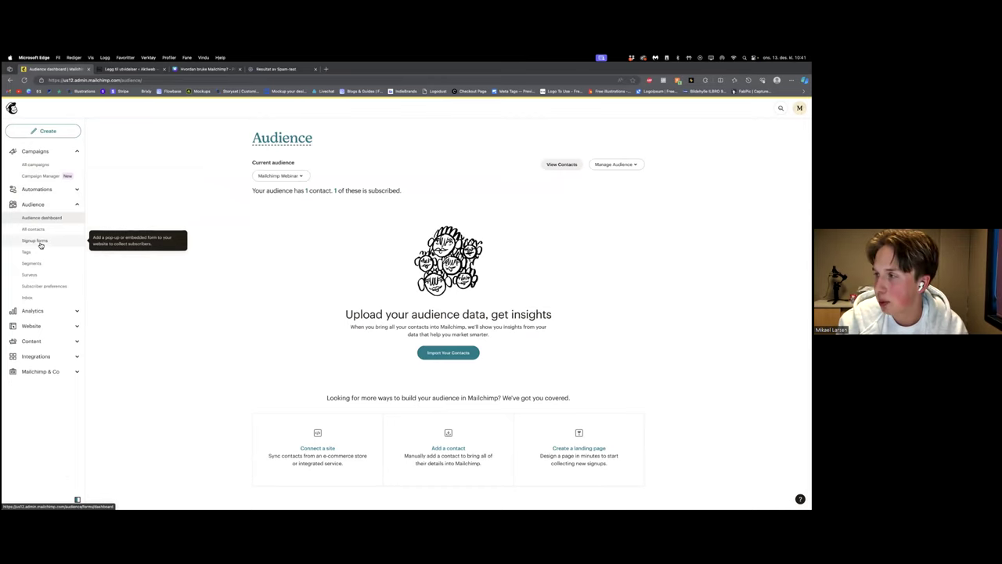
{"action": "left_click", "coordinate": [40, 245]}
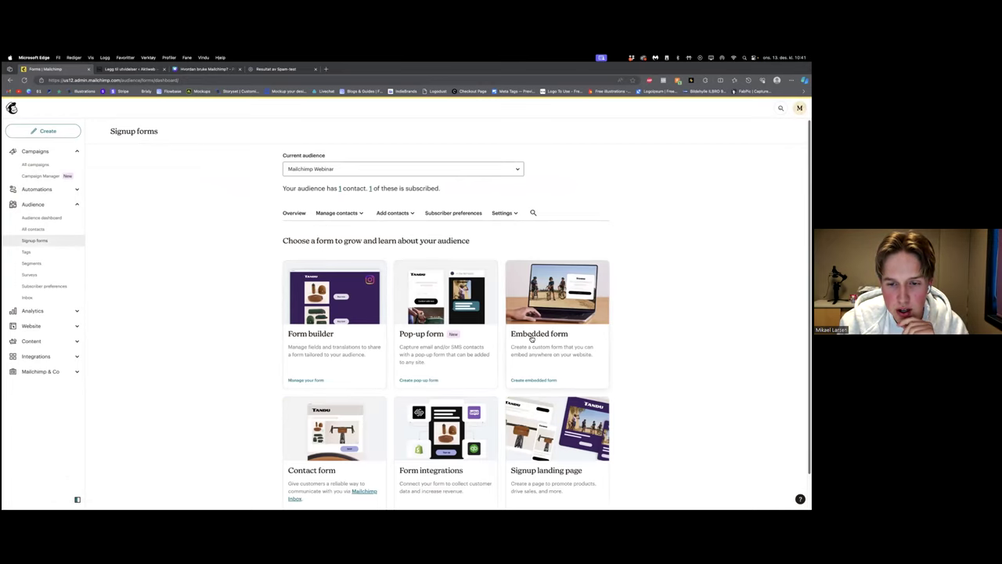
{"action": "scroll", "coordinate": [398, 407], "scroll_direction": "down", "scroll_amount": 1}
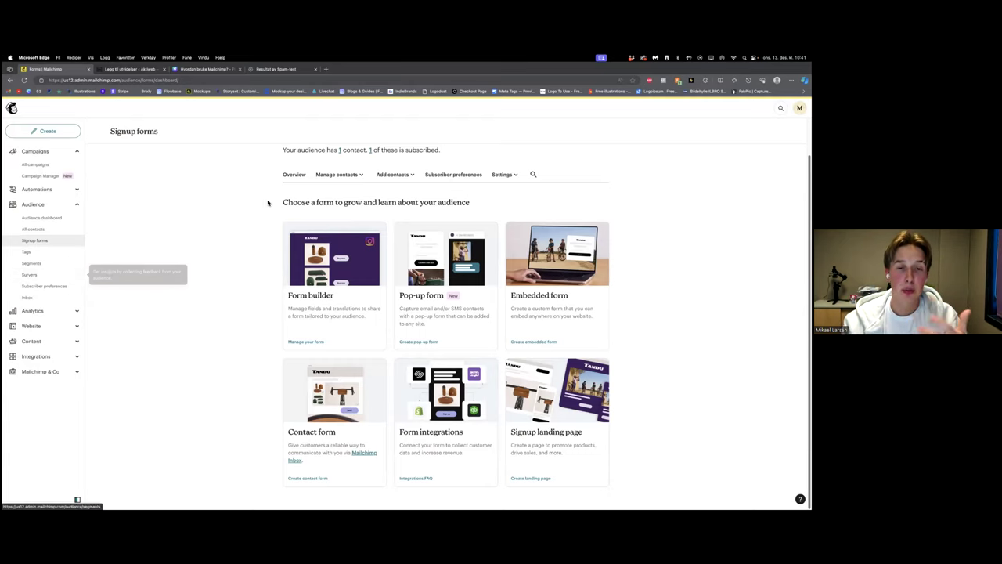
Step: Open the Email analytics dashboard and dismiss its sample data introduction
{"action": "left_click", "coordinate": [35, 311]}
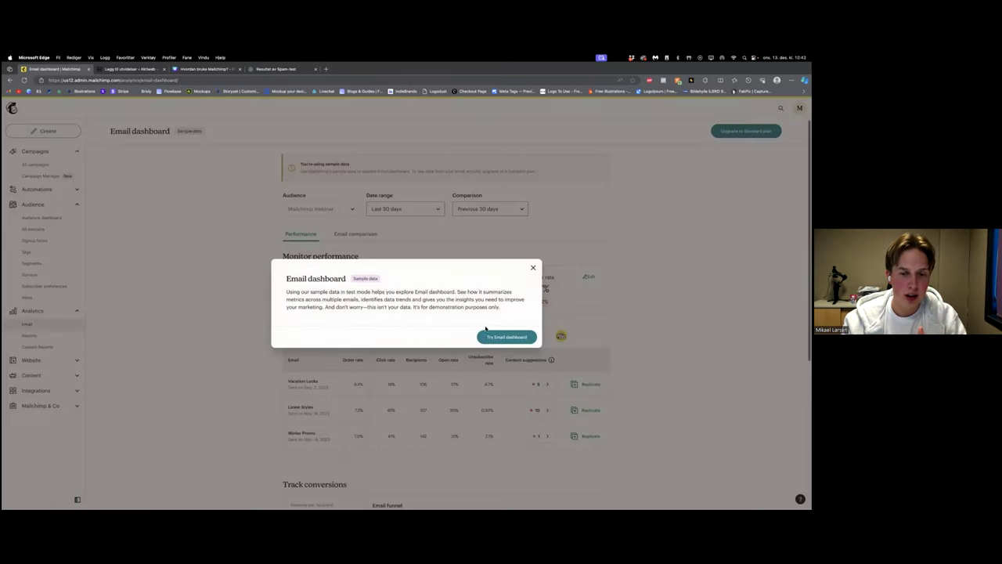
{"action": "left_click", "coordinate": [533, 268]}
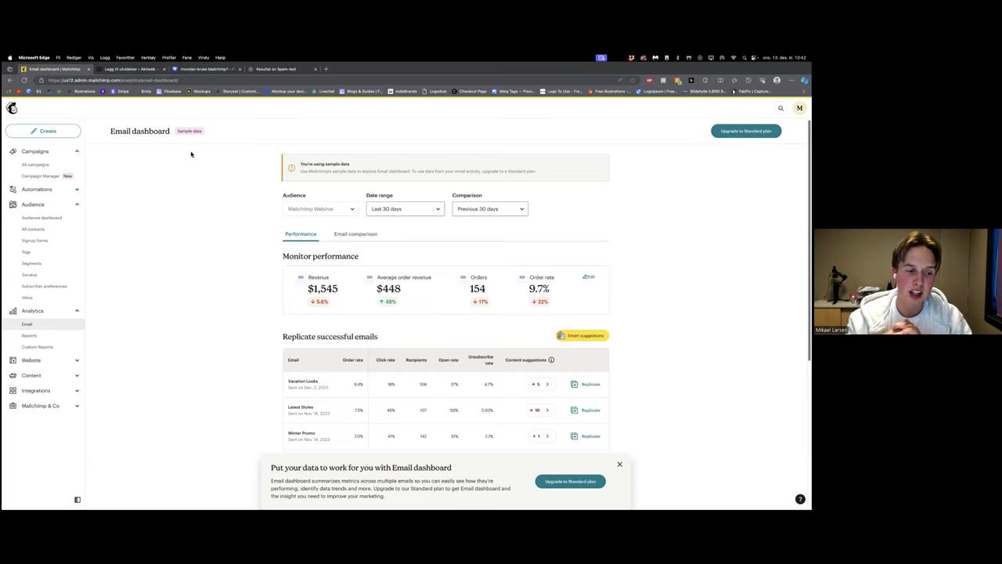
Step: Open the Website settings page, view the account menu and close the menu
{"action": "left_click", "coordinate": [78, 362]}
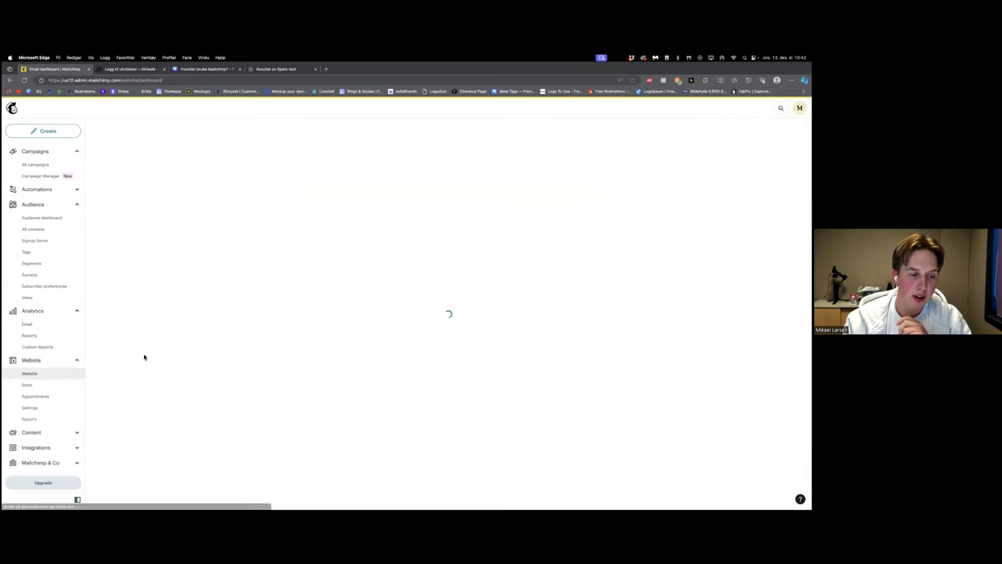
{"action": "left_click", "coordinate": [60, 407]}
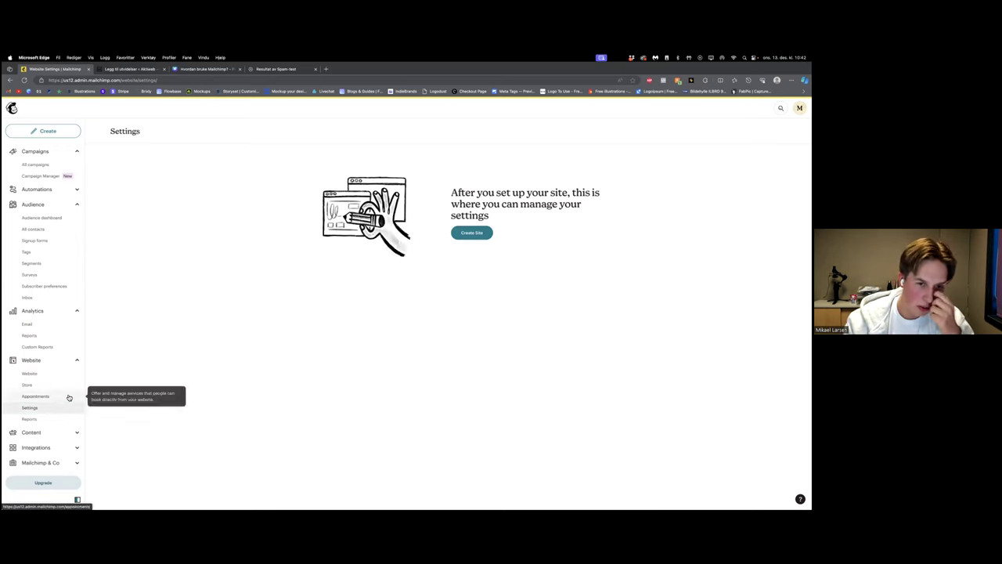
{"action": "left_click", "coordinate": [799, 108]}
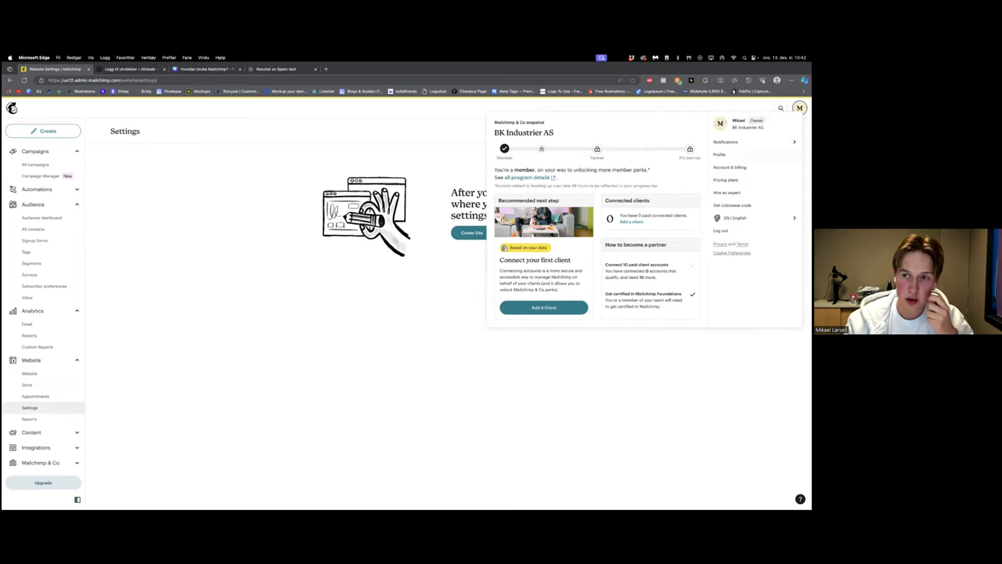
{"action": "left_click", "coordinate": [157, 363]}
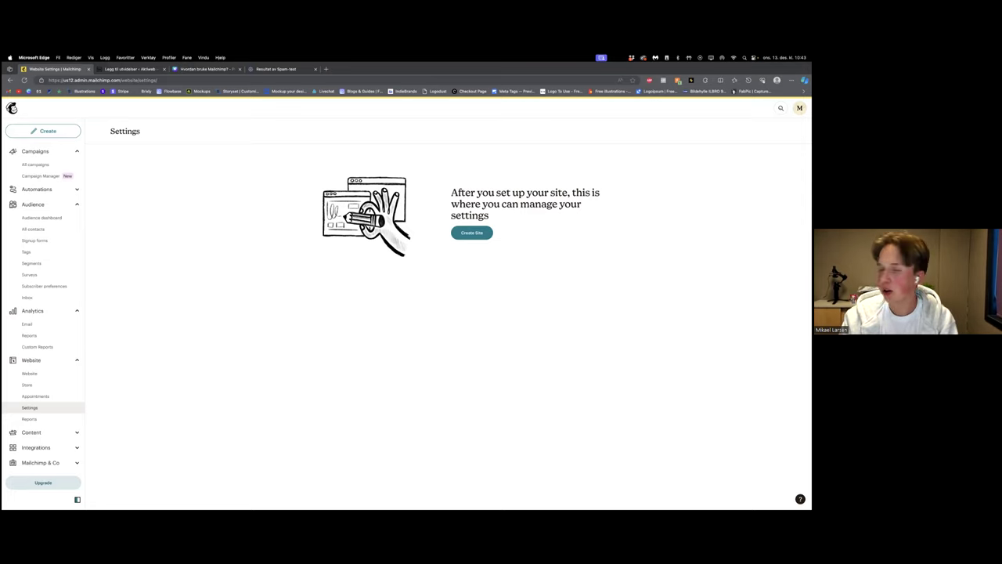
Step: Switch to the Canva slide deck, present it full screen and advance to the closing "Spørsmål?" slide
{"action": "left_click", "coordinate": [200, 70]}
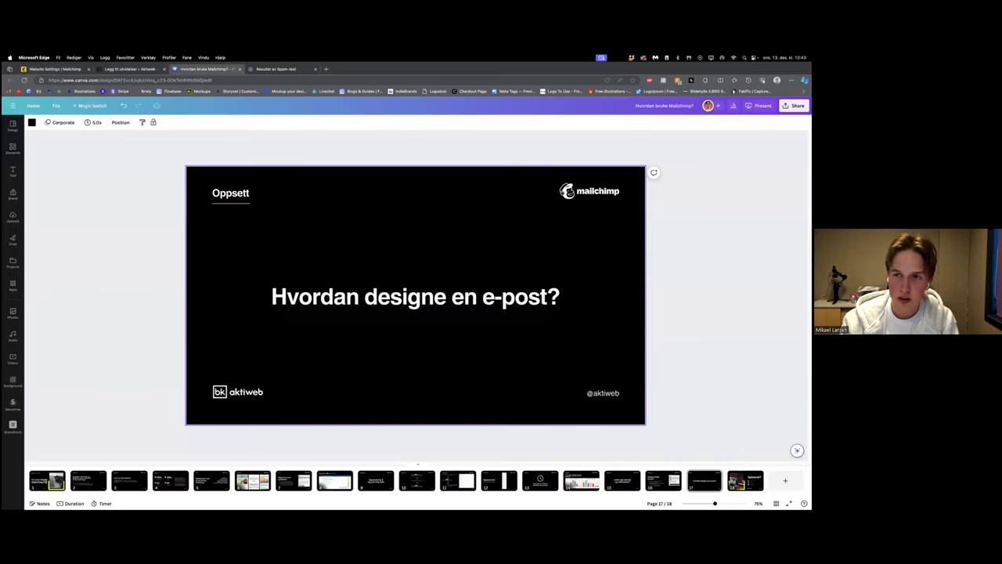
{"action": "left_click", "coordinate": [759, 105]}
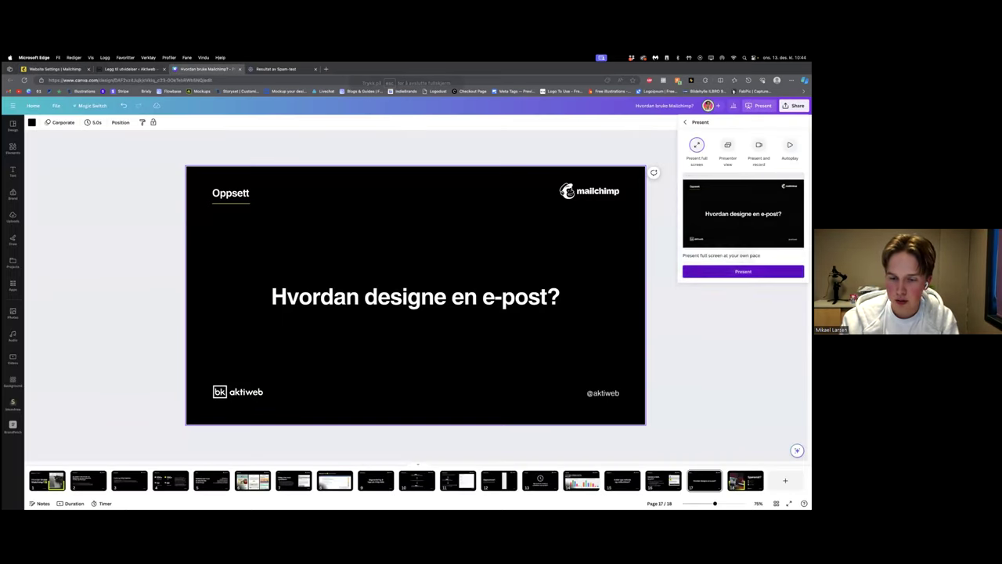
{"action": "left_click", "coordinate": [754, 275]}
{"action": "key", "text": "Right"}
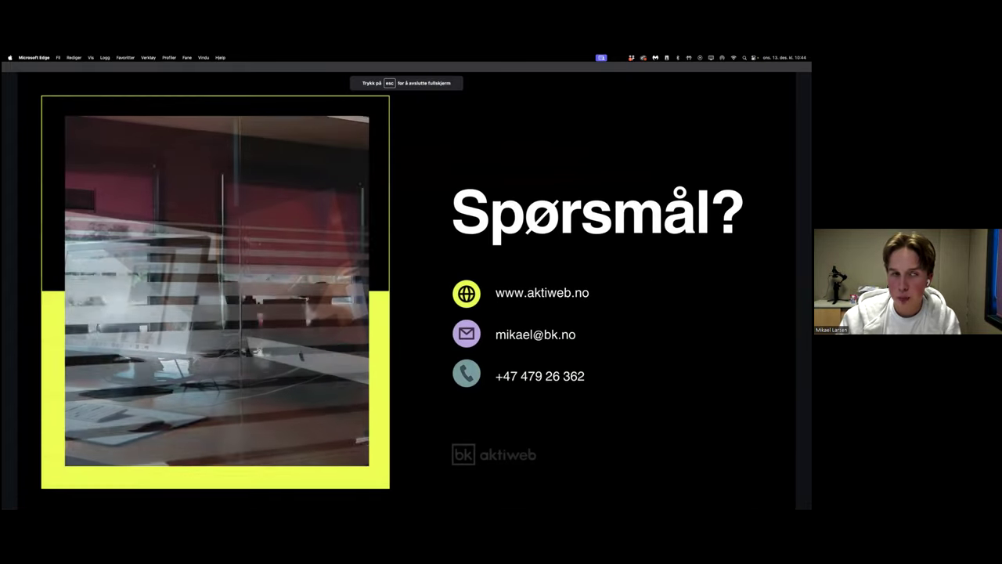